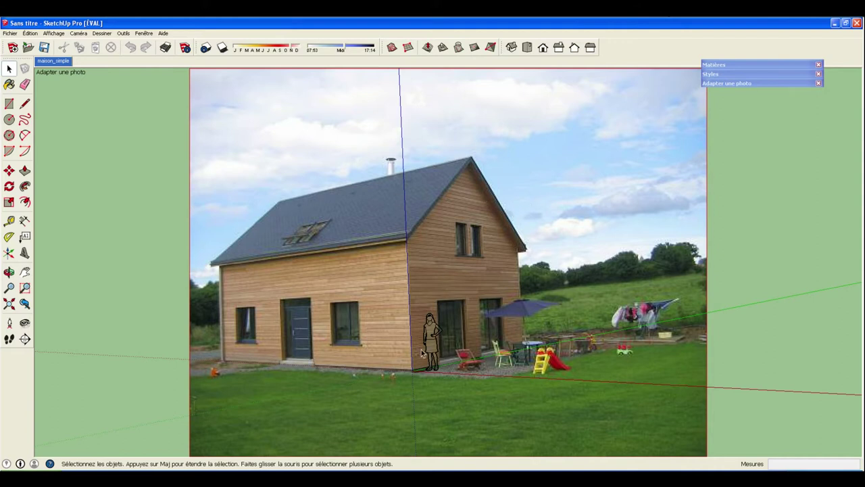
Step: Edit the matched photo, then finish the photo match
right_click(582, 154)
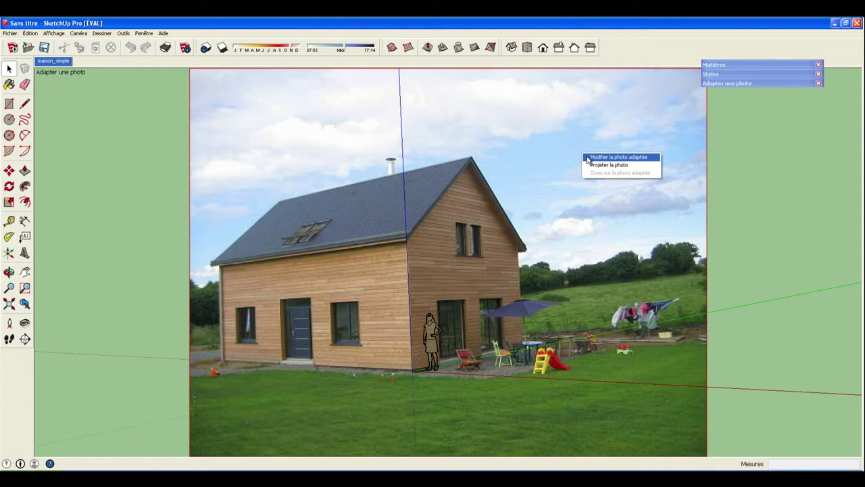
click(587, 158)
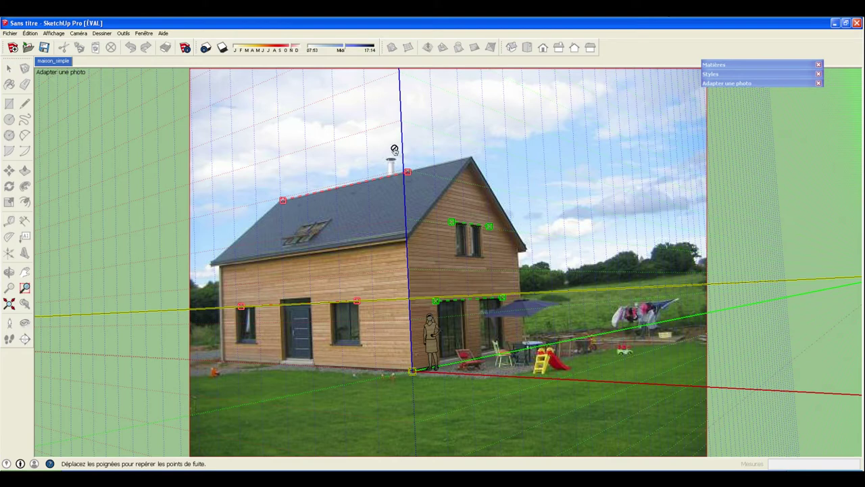
right_click(528, 152)
click(540, 156)
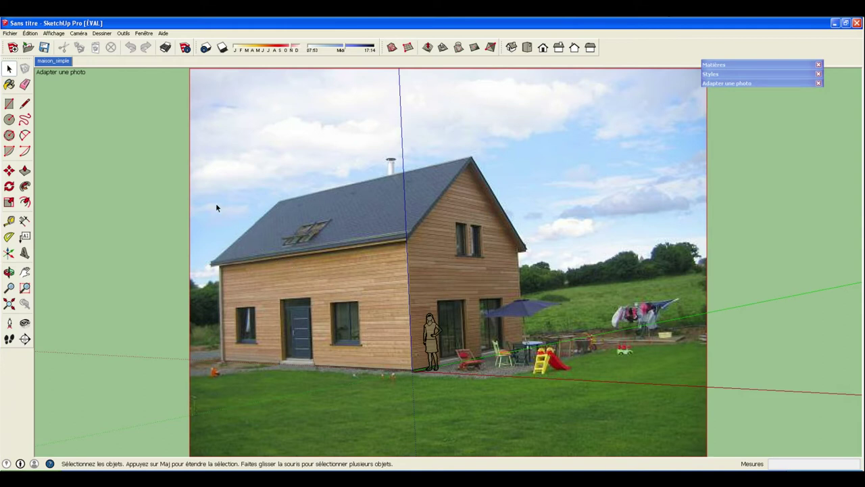
Step: Trace the rectangular gable wall from the origin into a closed face over the photo
click(25, 103)
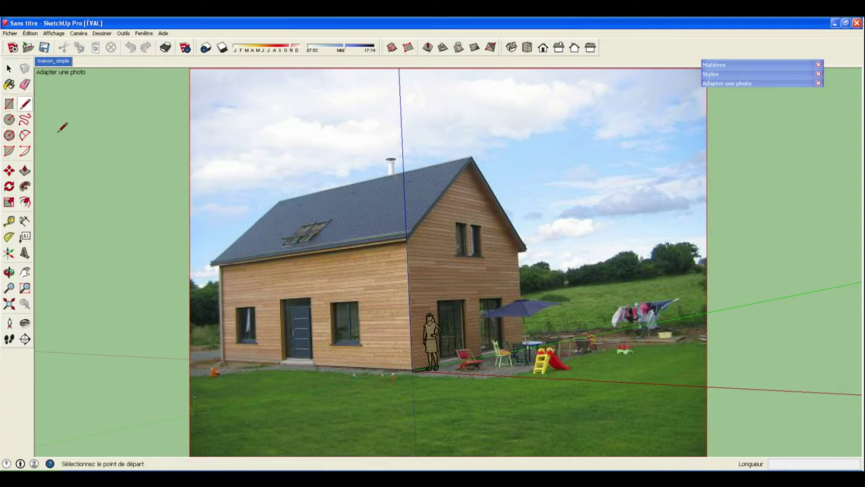
click(412, 370)
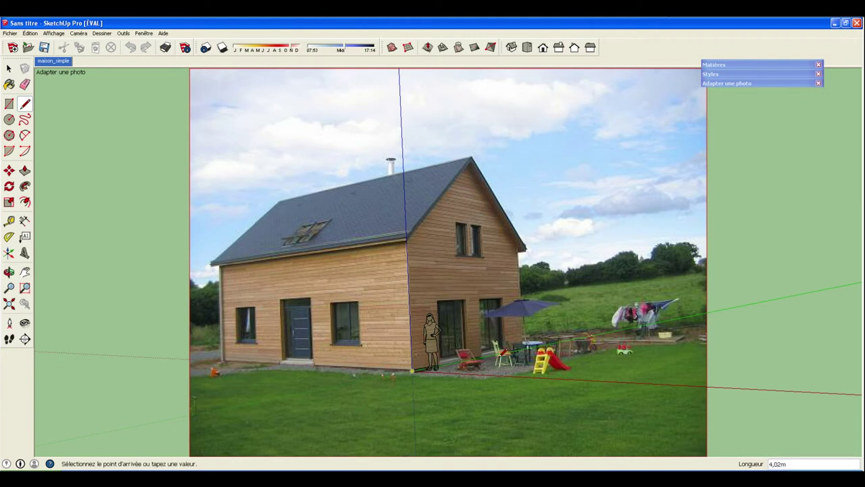
click(528, 344)
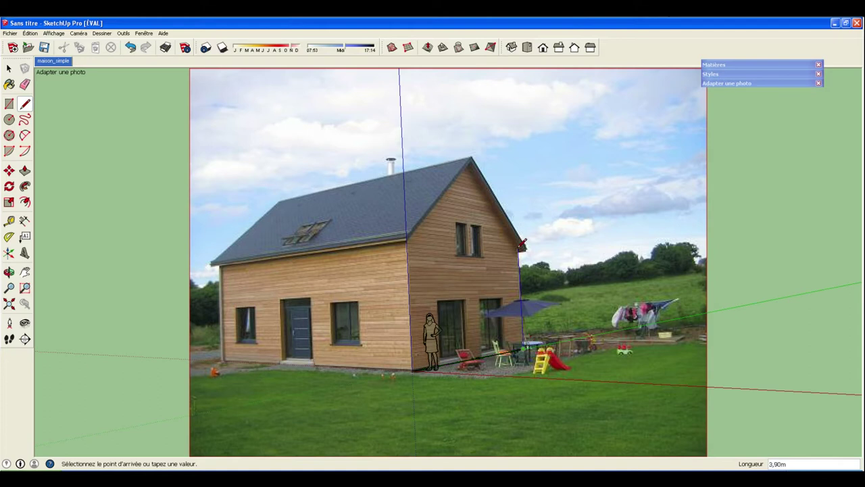
click(519, 246)
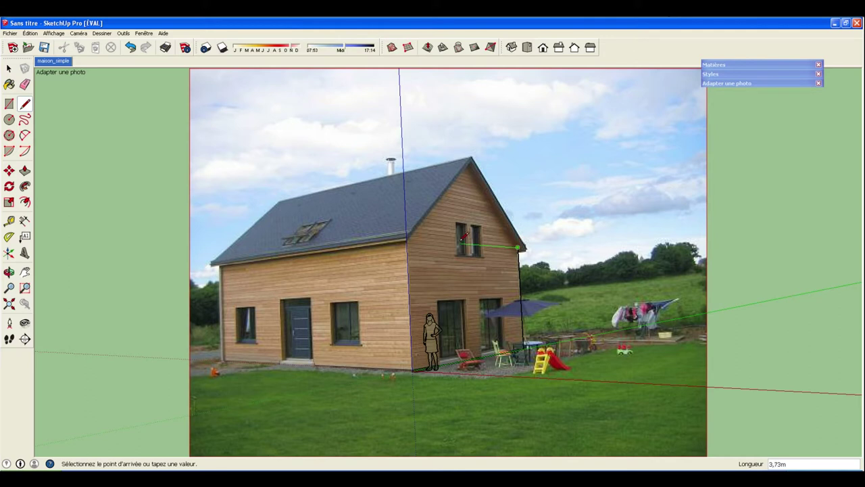
click(407, 239)
click(412, 370)
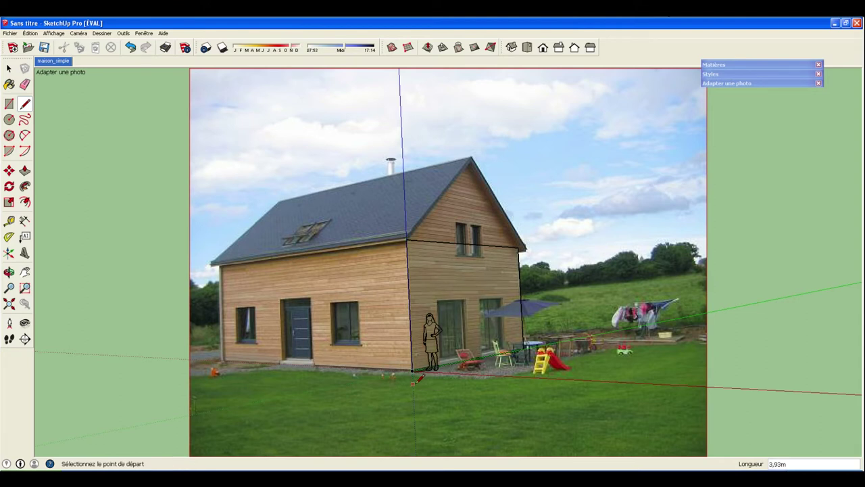
Step: Draw both sloped roof lines from the eaves corners up to the roof peak
click(519, 246)
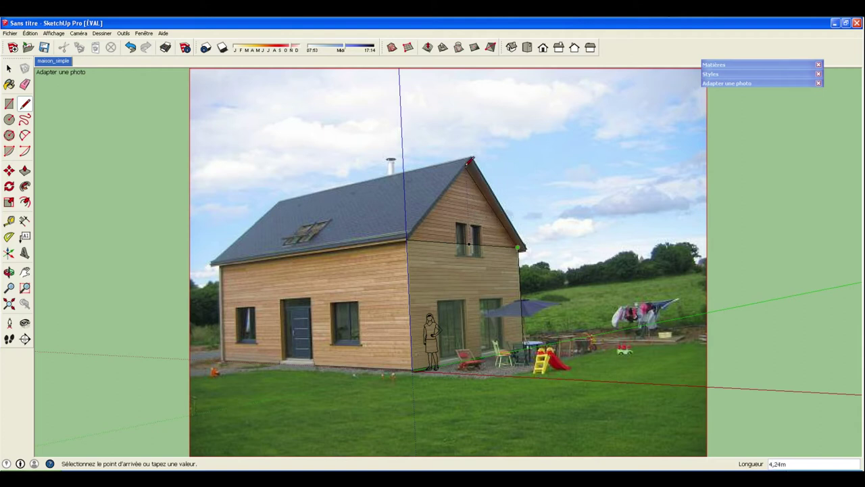
click(467, 162)
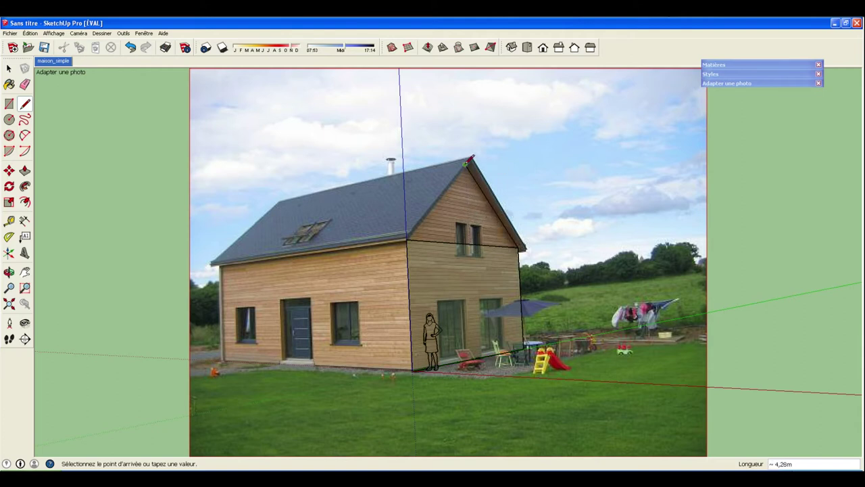
click(407, 238)
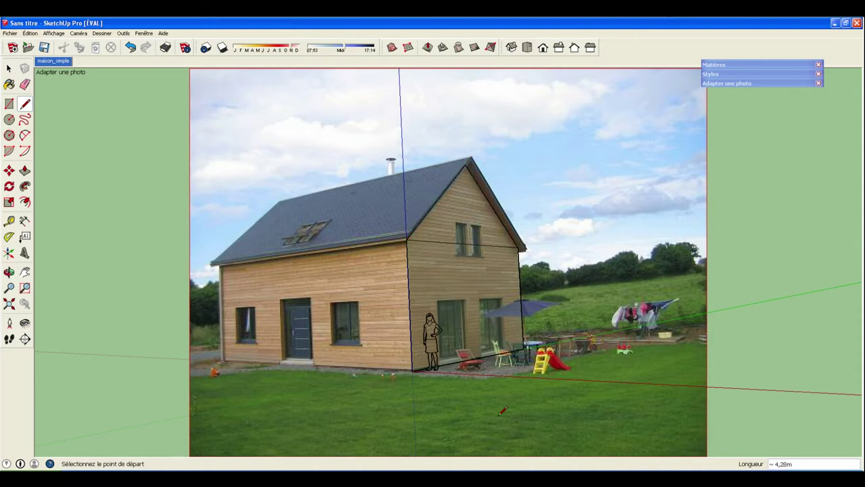
click(24, 84)
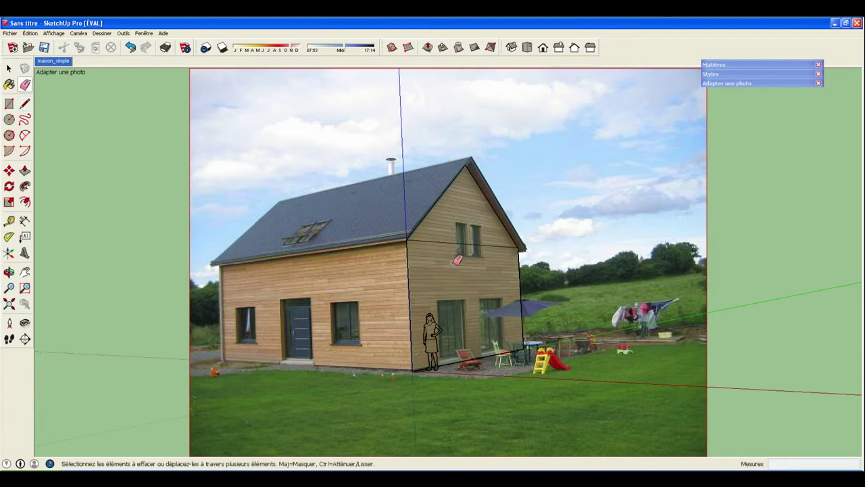
Step: Erase the horizontal edge across the gable and push the gable face out 10,21m
click(445, 242)
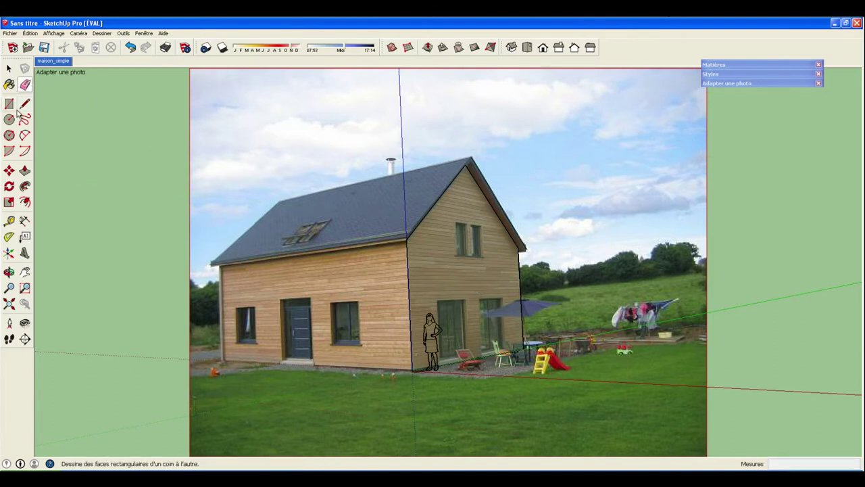
click(25, 170)
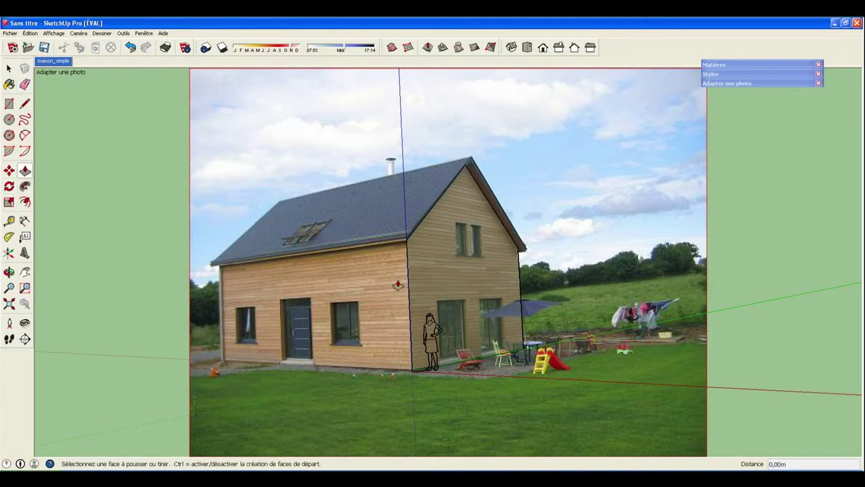
click(454, 284)
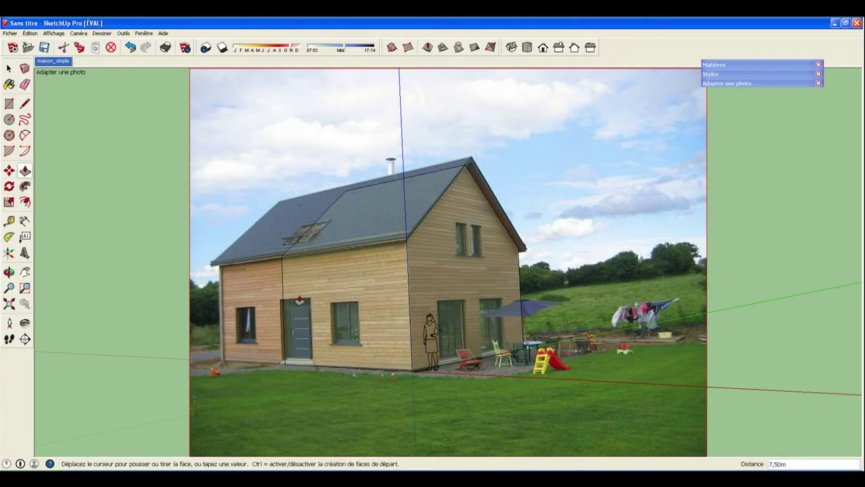
click(267, 329)
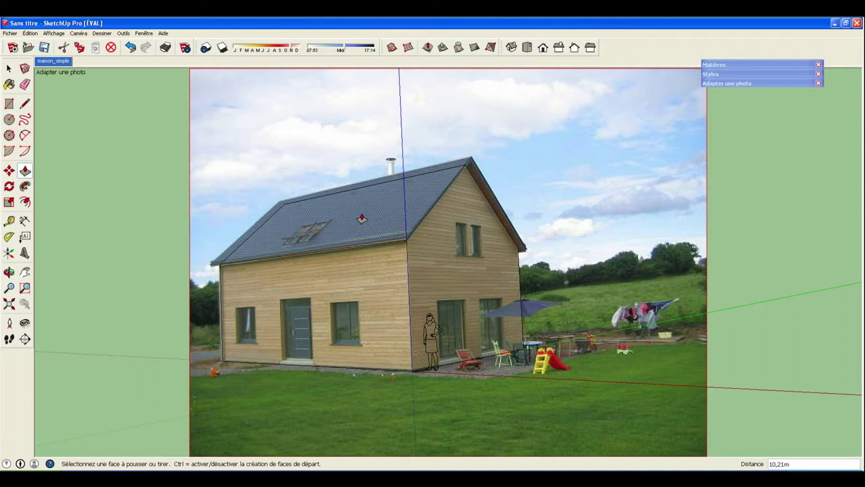
Step: Push the roof face outward 0,22m and orbit away from the photo view
click(366, 220)
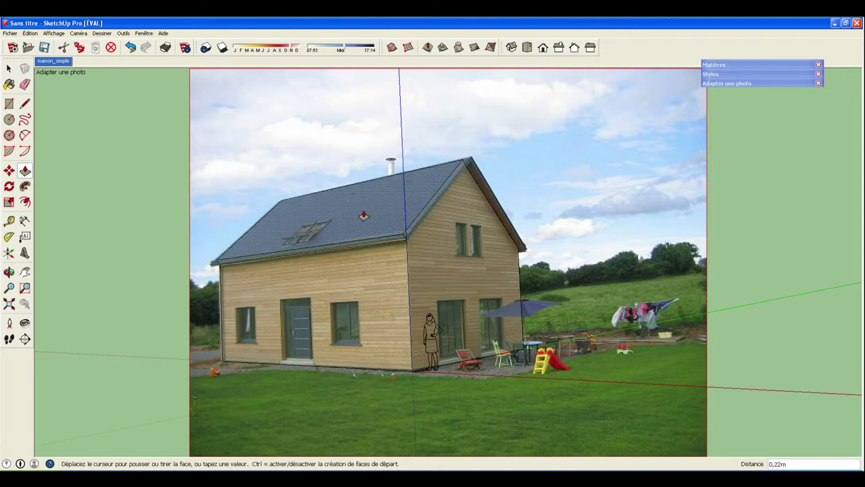
click(363, 215)
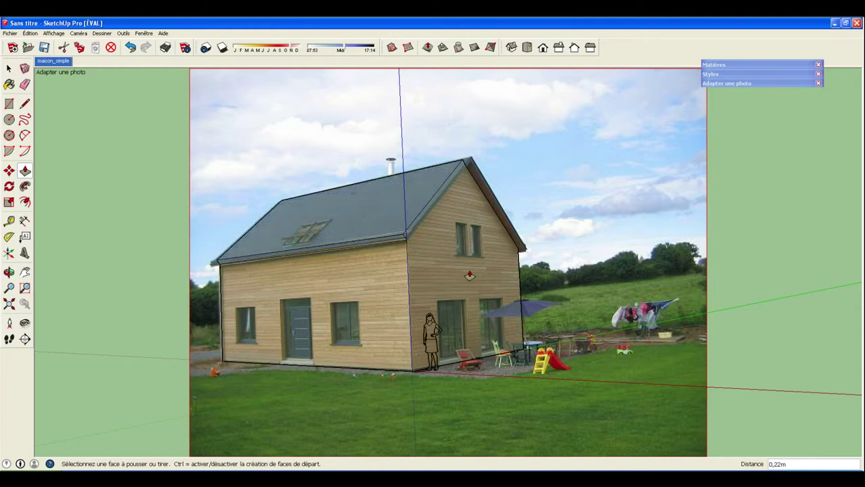
middle_drag(517, 291, 215, 379)
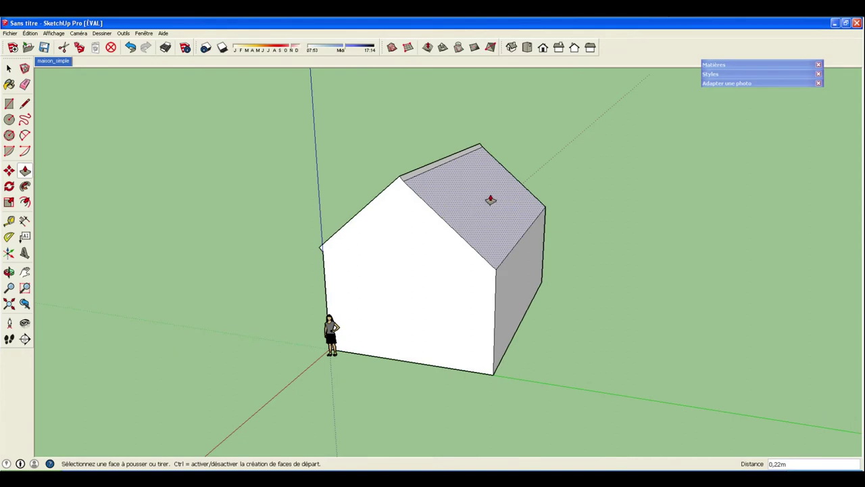
Step: Draw a short edge across the notch under the gable's roof peak, forming a small triangular face
click(491, 199)
click(490, 199)
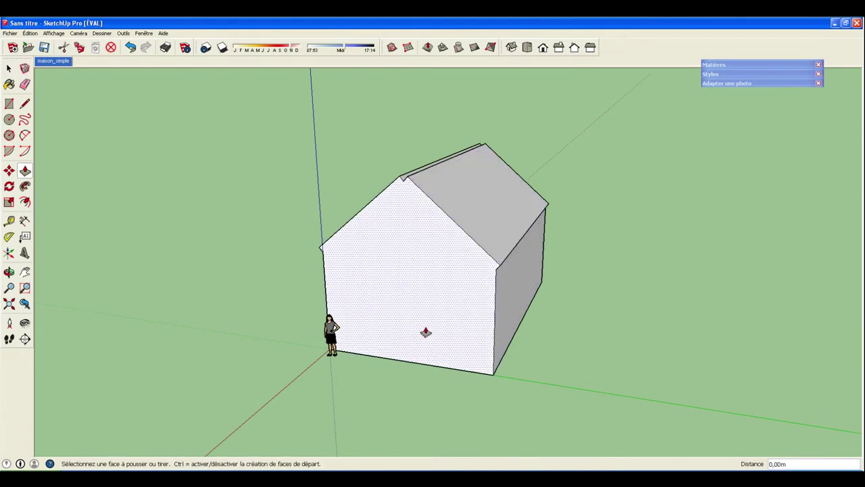
middle_drag(398, 311, 478, 278)
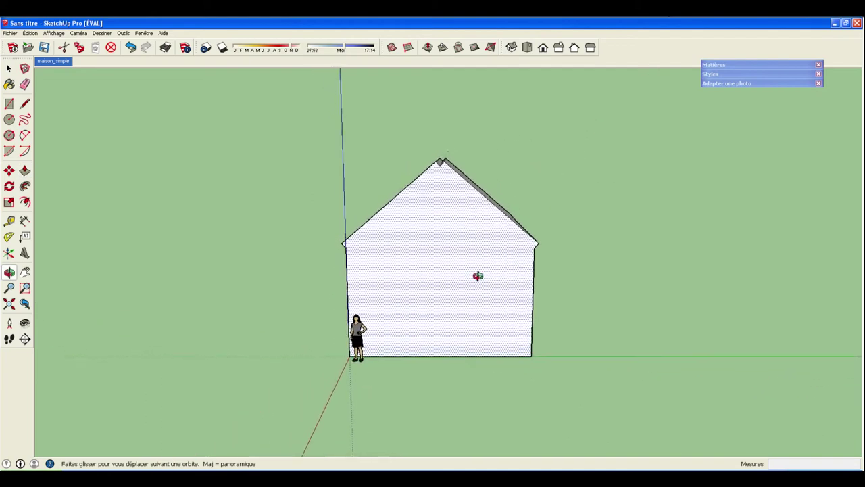
scroll(443, 244, up, 3)
scroll(444, 244, up, 2)
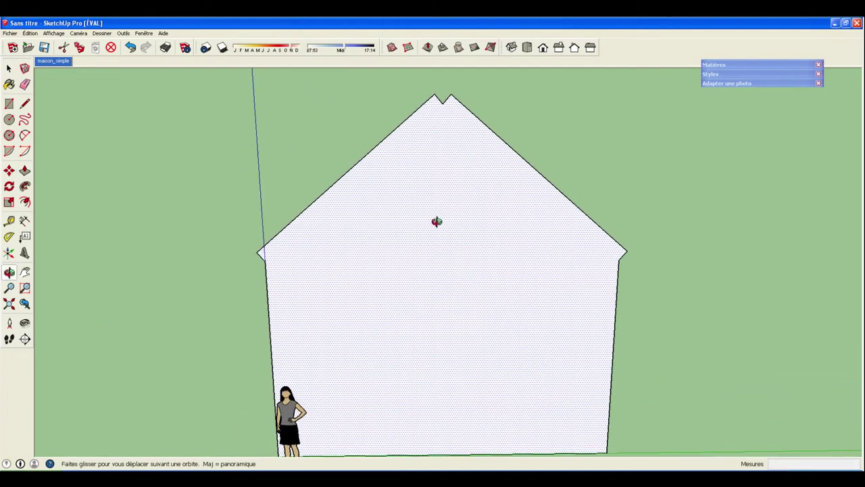
middle_drag(437, 222, 429, 254)
click(24, 103)
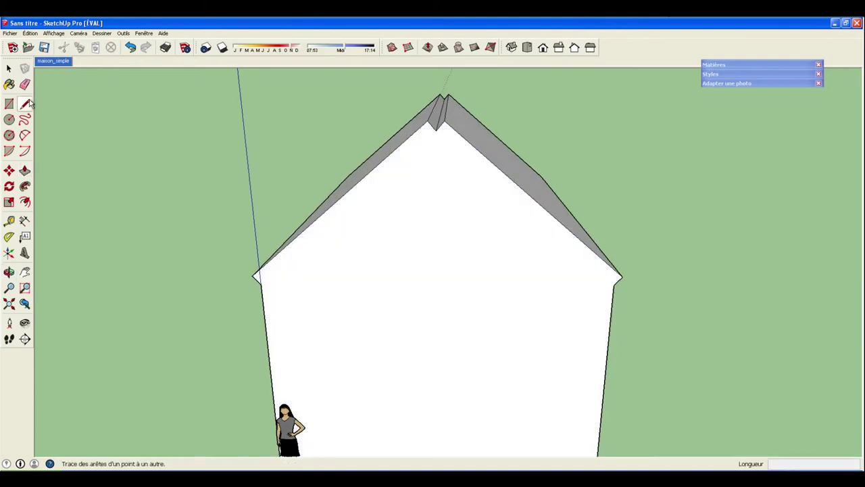
click(445, 119)
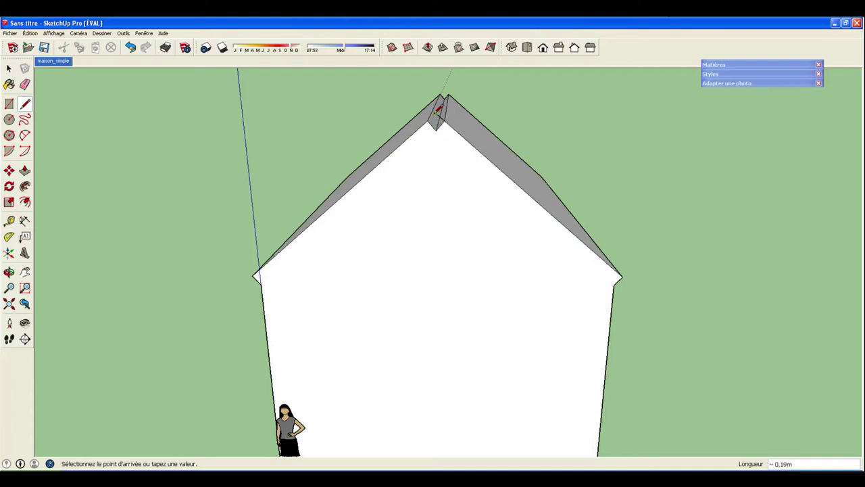
click(435, 128)
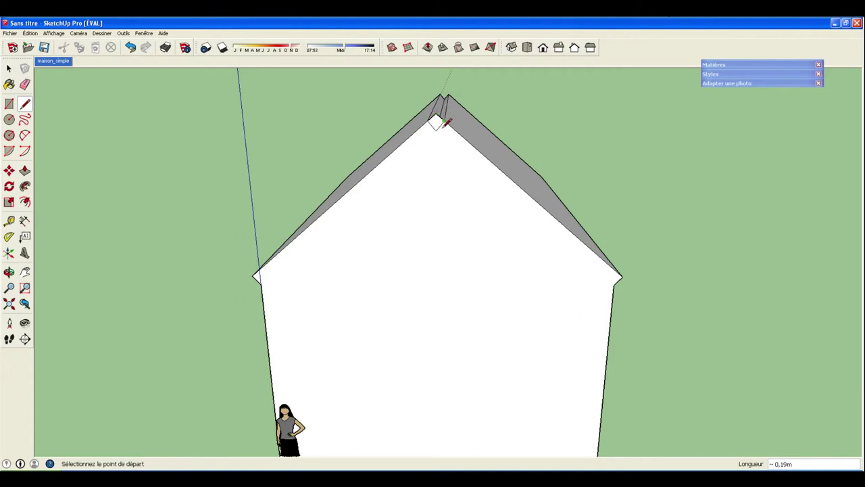
Step: Push/Pull the thin ridge strip along the roof top to the house's far end
key(e)
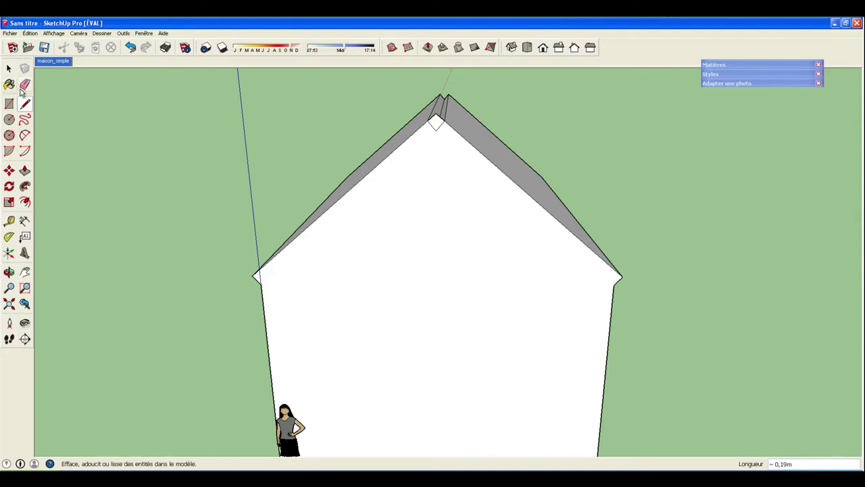
middle_drag(433, 128, 511, 256)
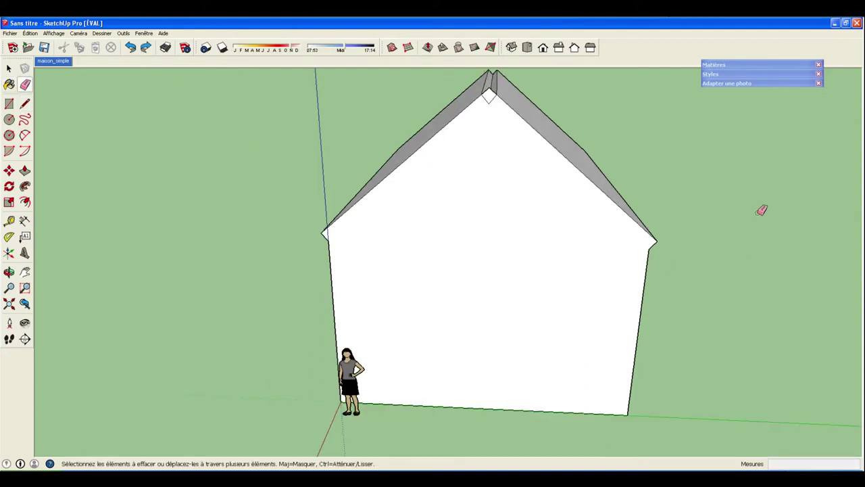
mouse_move(751, 212)
middle_down()
mouse_move(745, 247)
mouse_move(598, 298)
mouse_move(435, 283)
mouse_move(317, 259)
mouse_move(260, 271)
middle_up()
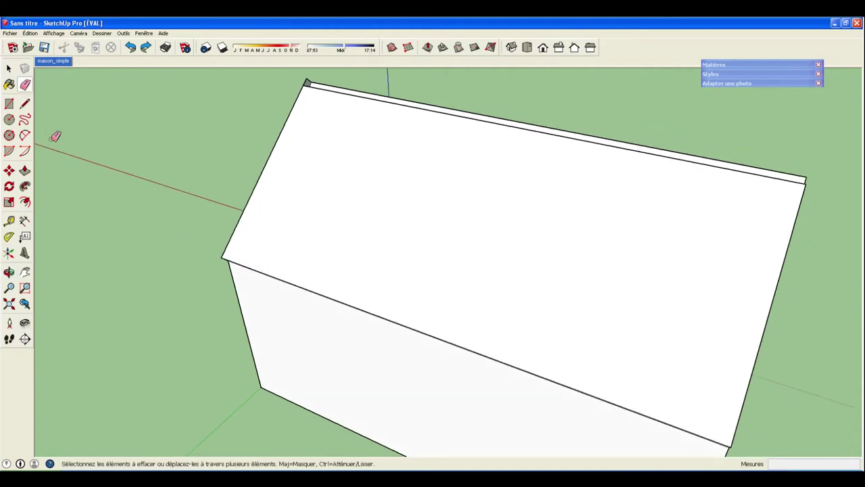
click(24, 170)
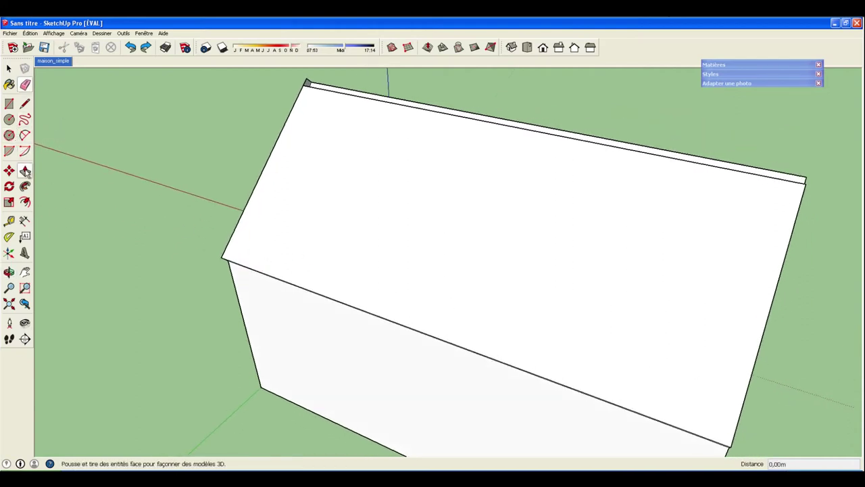
click(307, 86)
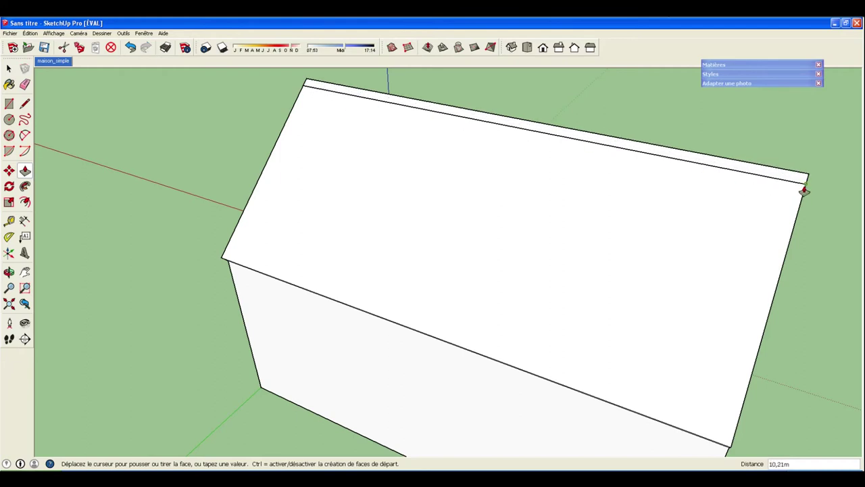
click(805, 189)
Step: Erase the stray edge lines along the roof and compare with the maison_simple scene
middle_drag(822, 303, 487, 305)
click(24, 83)
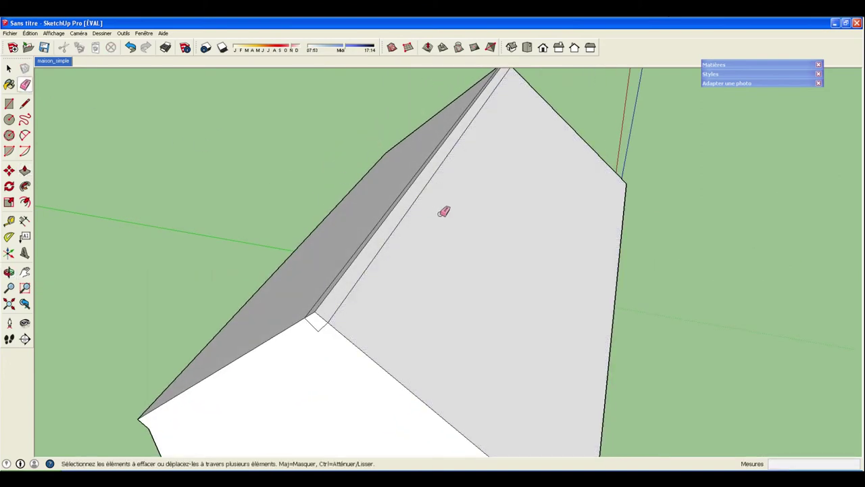
click(419, 201)
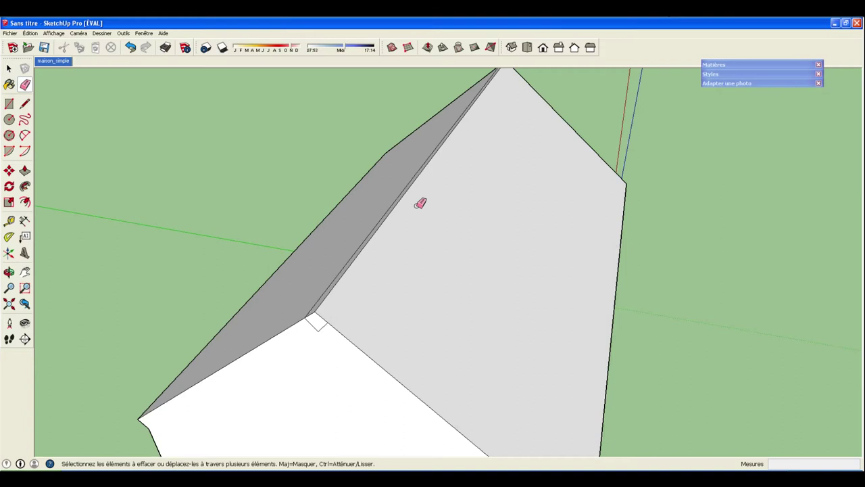
middle_drag(417, 199, 514, 299)
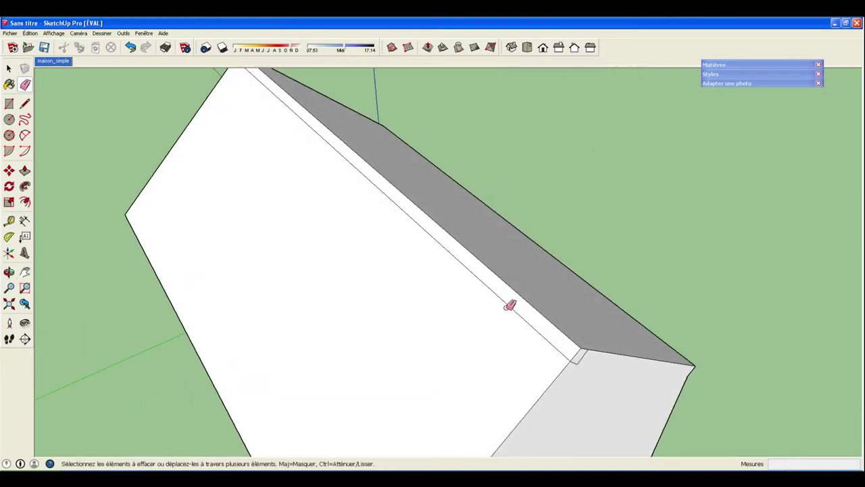
click(511, 307)
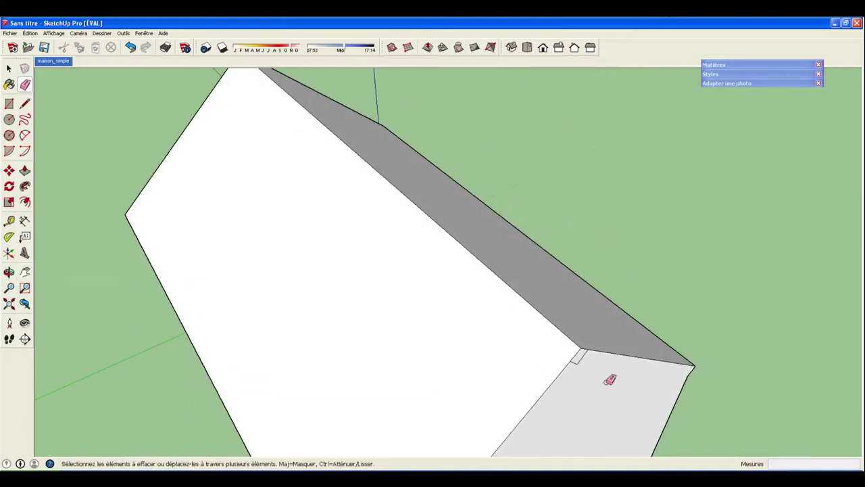
middle_drag(226, 276, 101, 97)
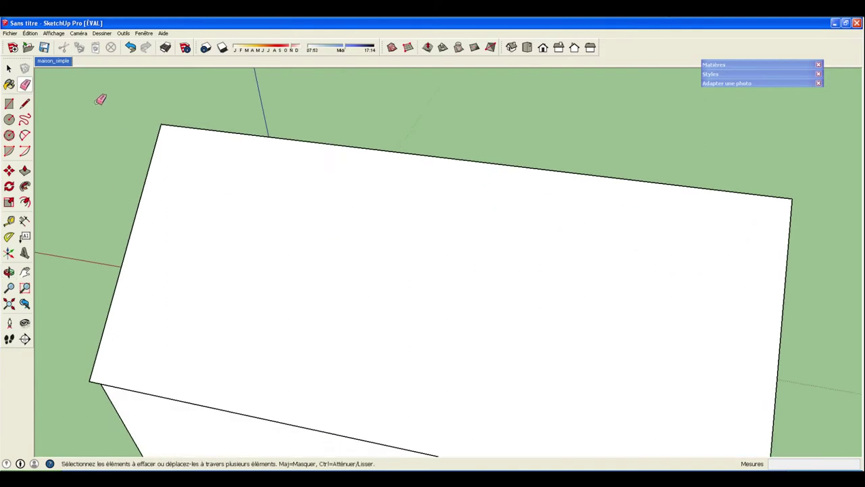
click(54, 61)
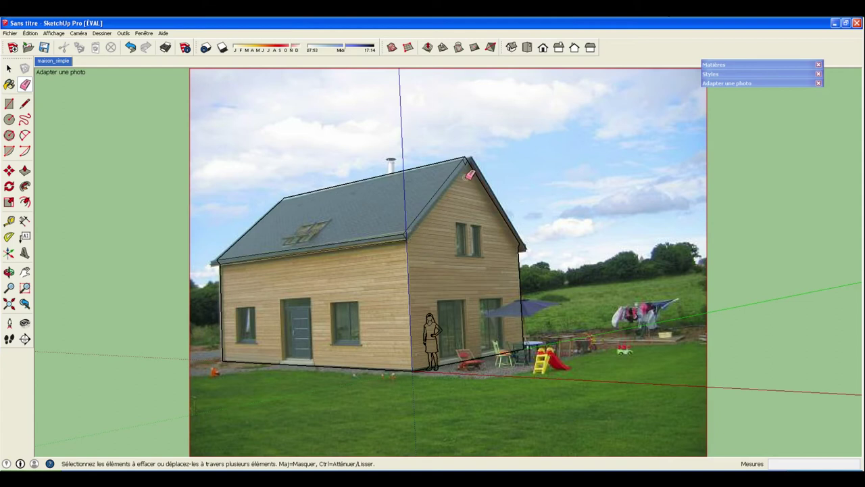
middle_drag(474, 260, 301, 297)
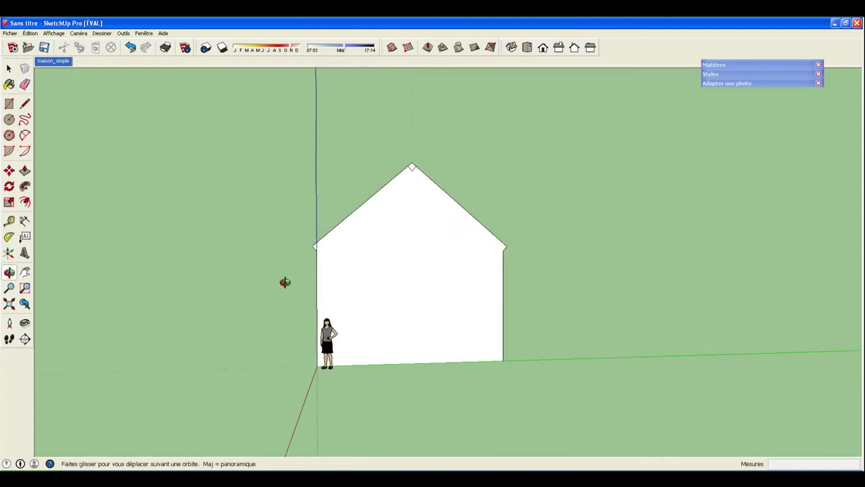
Step: Draw two lines from the roof apex down to the left and right eaves of the gable wall
key(e)
click(26, 103)
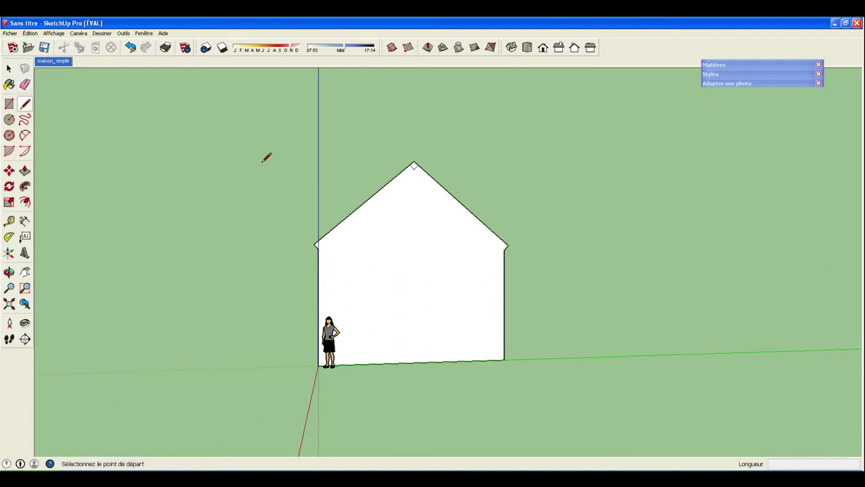
click(414, 166)
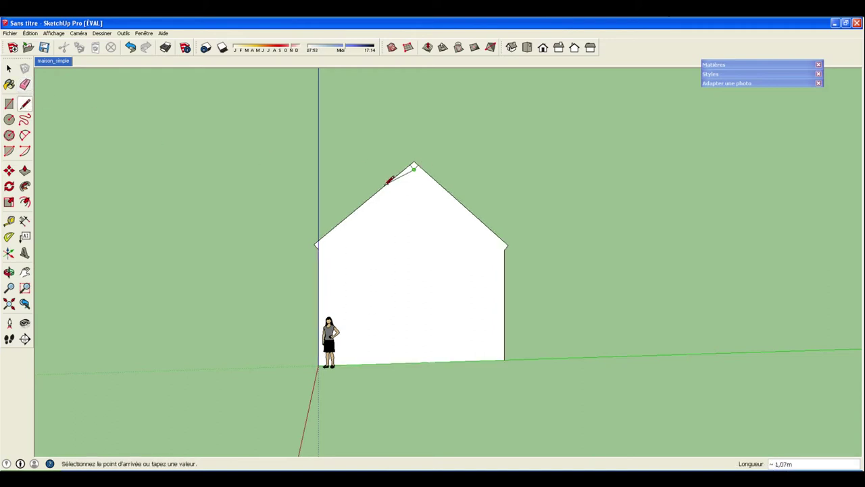
click(319, 247)
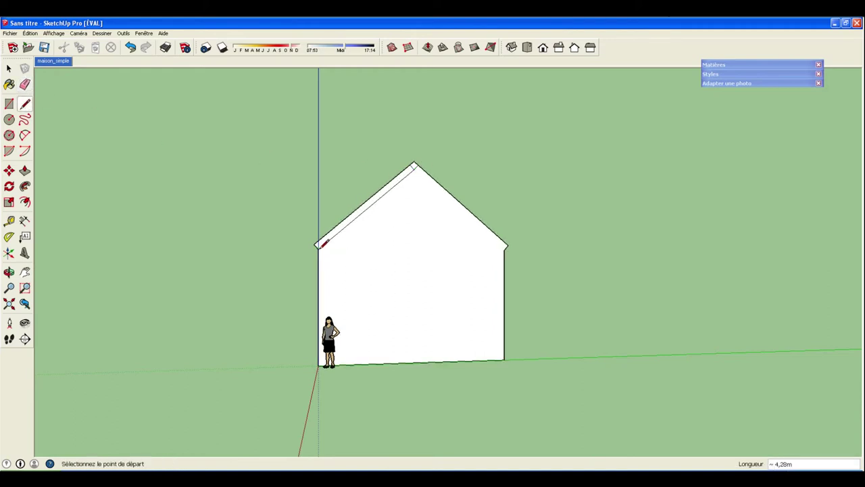
click(415, 168)
click(506, 248)
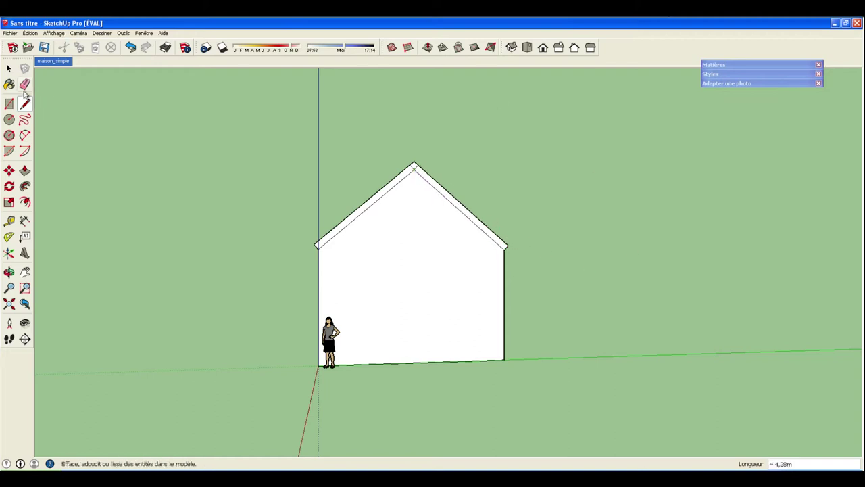
click(24, 83)
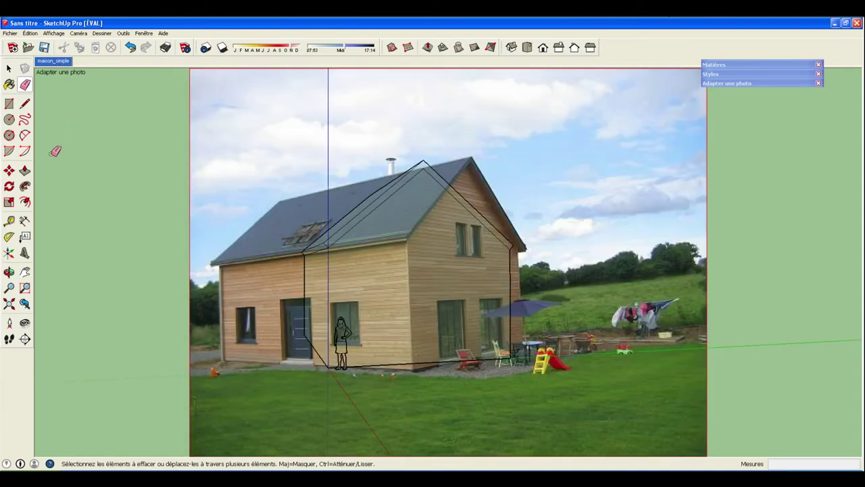
Step: Push/Pull the gable's roof-edge band out 0,19m, then orbit to view the overhang
click(24, 170)
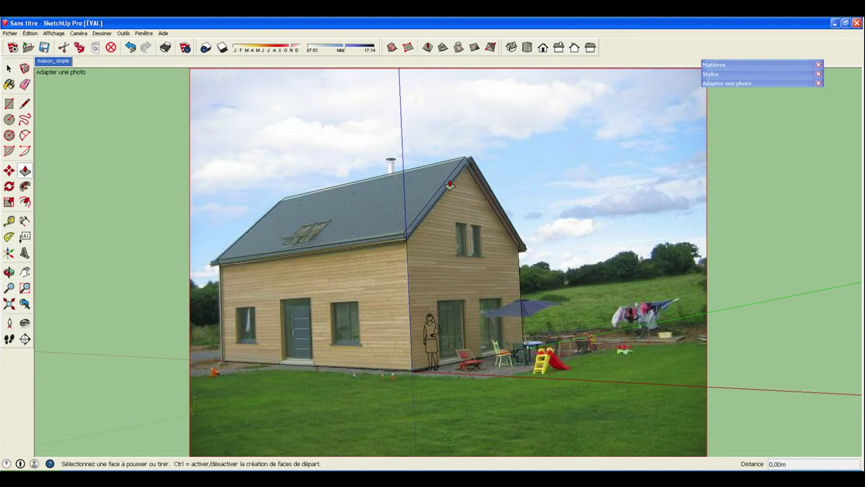
click(452, 184)
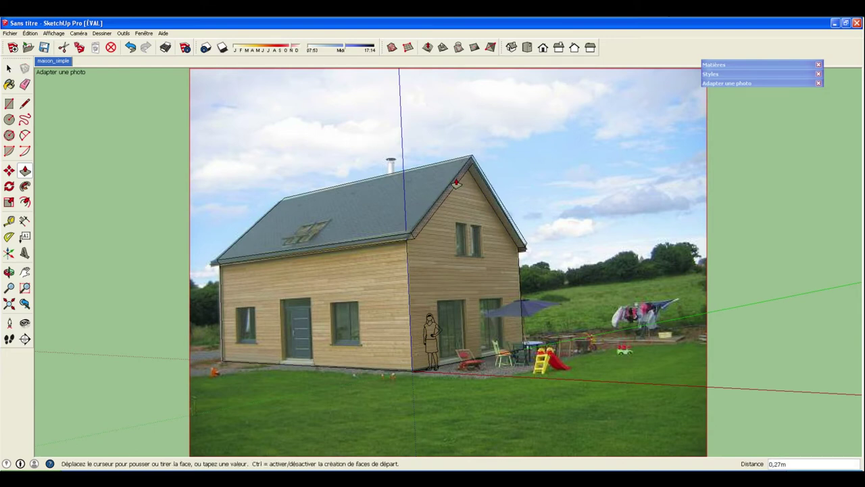
click(457, 182)
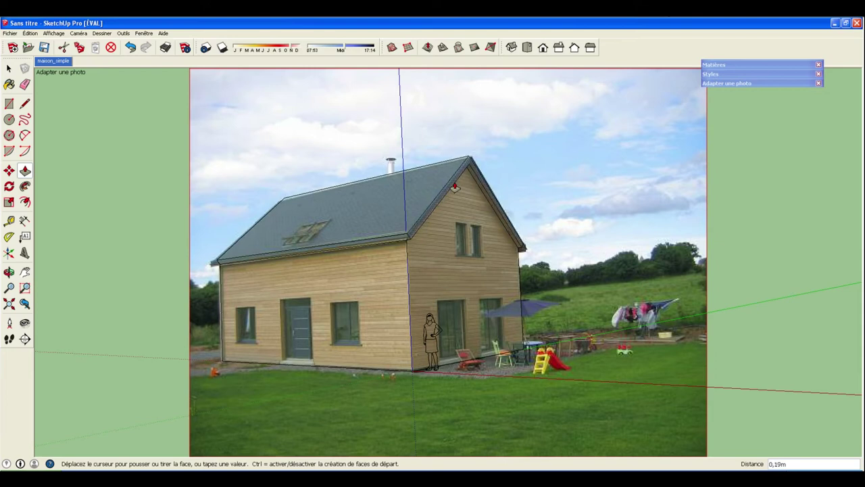
click(510, 230)
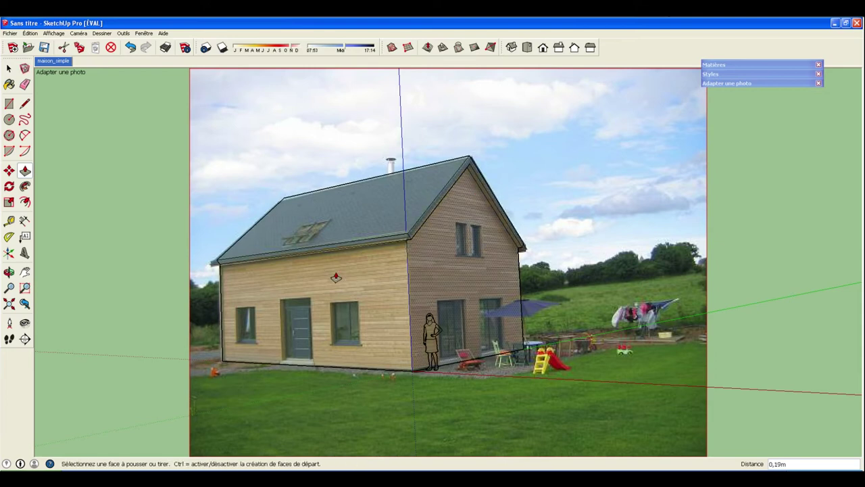
middle_drag(243, 300, 746, 323)
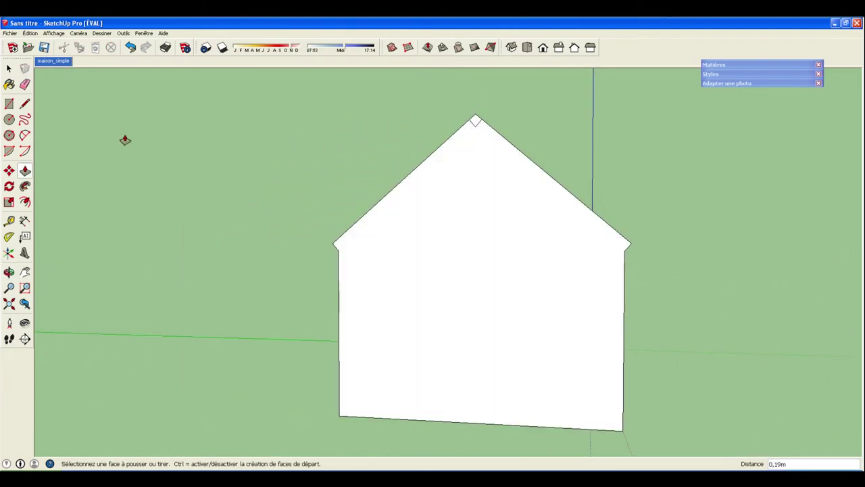
Step: Draw apex-to-eave lines to the right and left eave corners, outlining the second gable's roof band
click(25, 103)
click(477, 123)
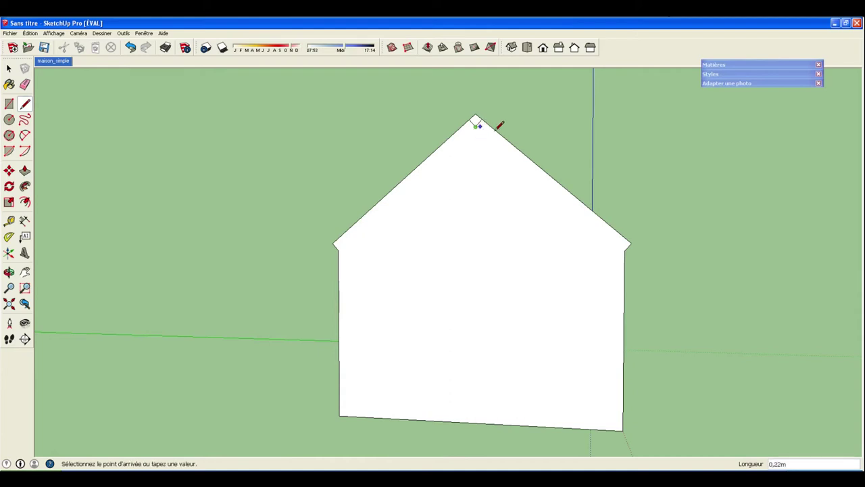
click(626, 248)
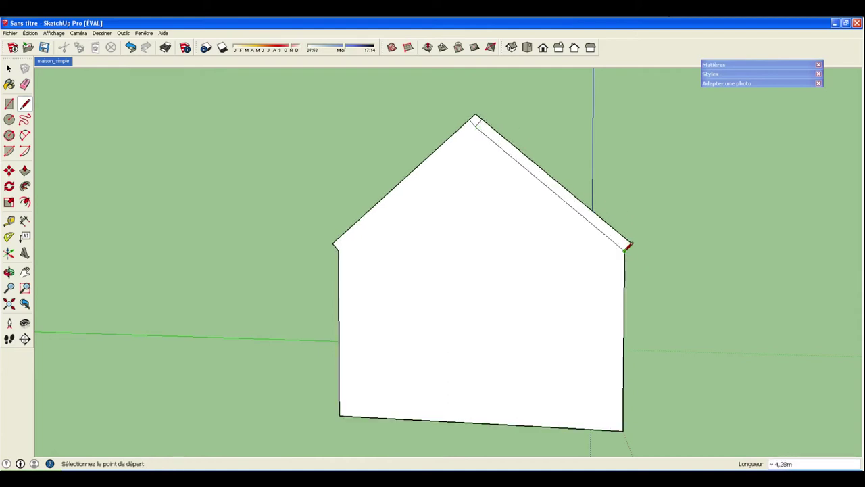
click(477, 123)
click(339, 247)
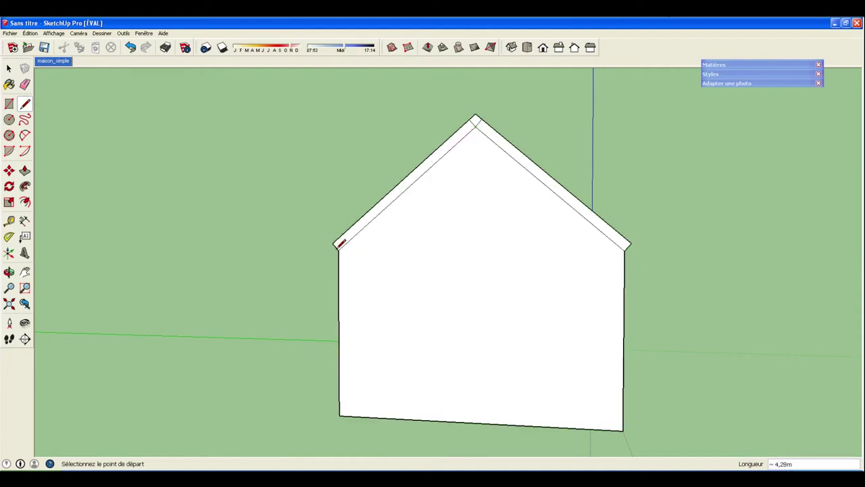
click(24, 83)
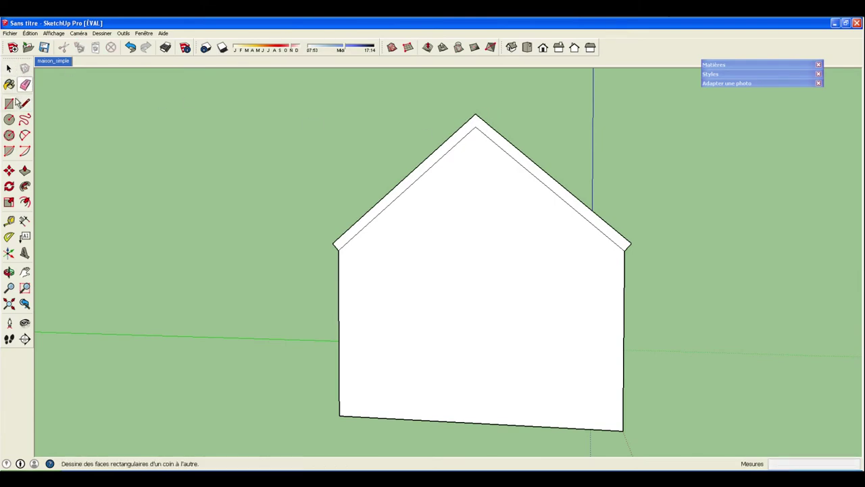
click(25, 170)
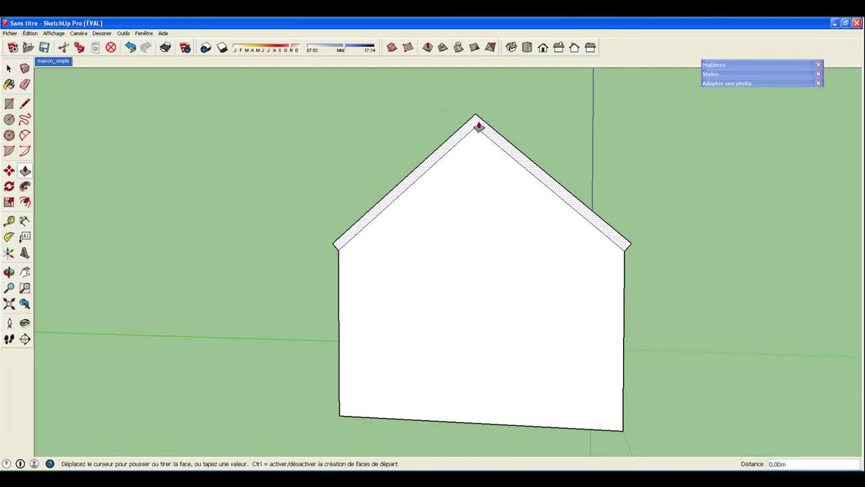
mouse_move(684, 241)
middle_down()
mouse_move(638, 280)
mouse_move(263, 273)
middle_up()
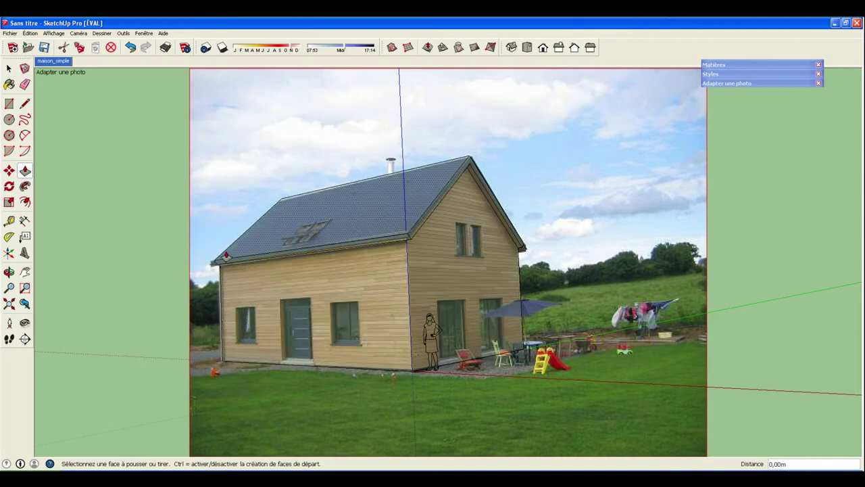
Step: Project the maison_simple photo textures via Adapter une photo, answering Oui to overwrite materials and trim faces
click(10, 68)
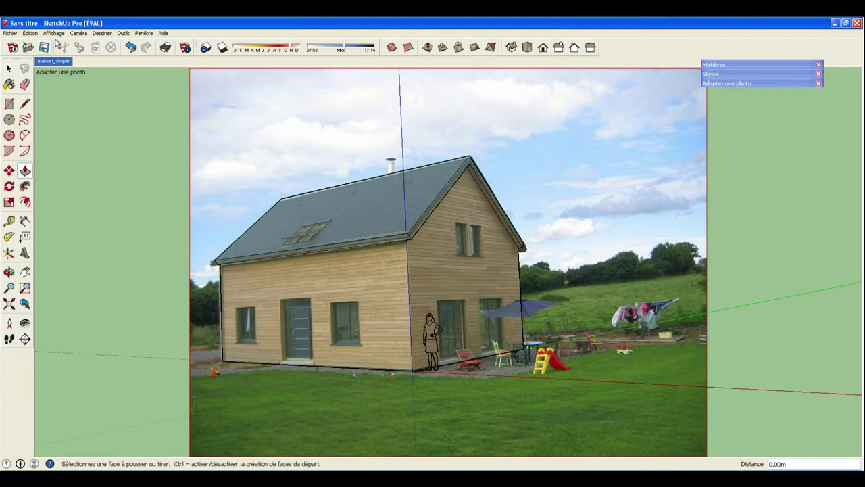
click(143, 35)
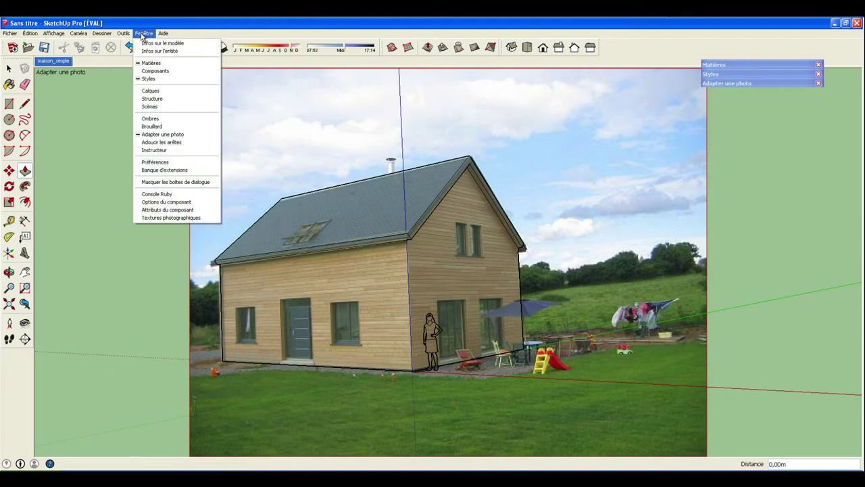
click(728, 81)
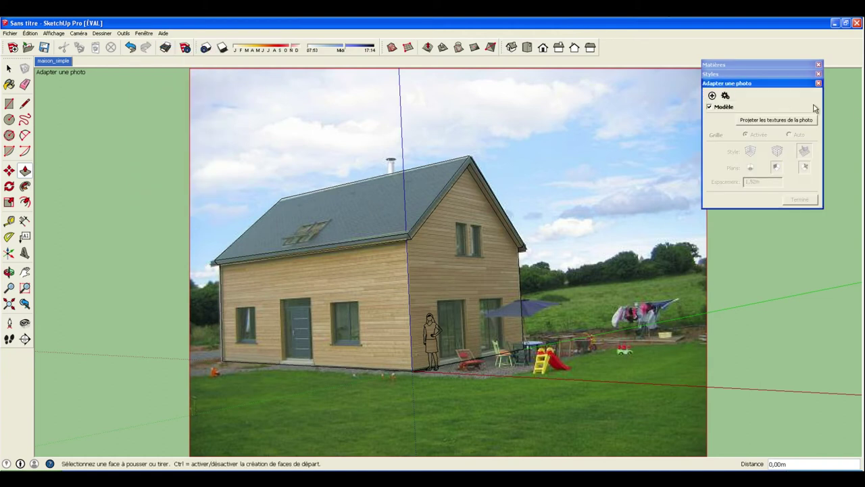
click(777, 120)
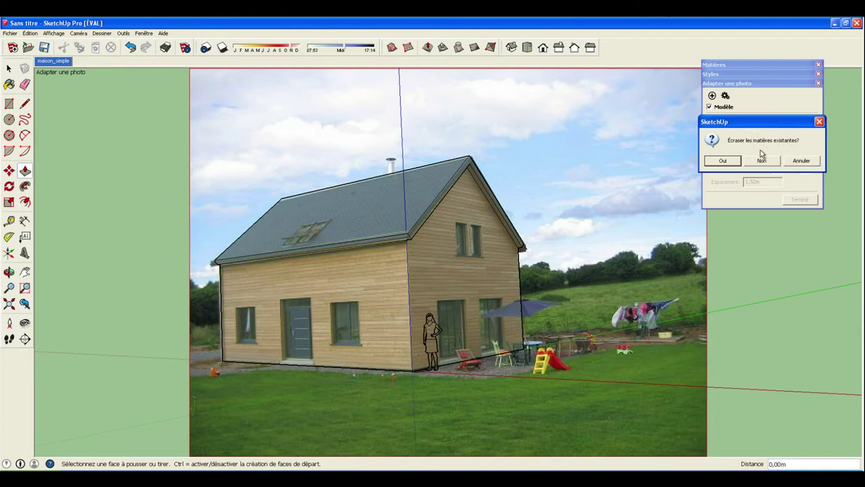
click(734, 164)
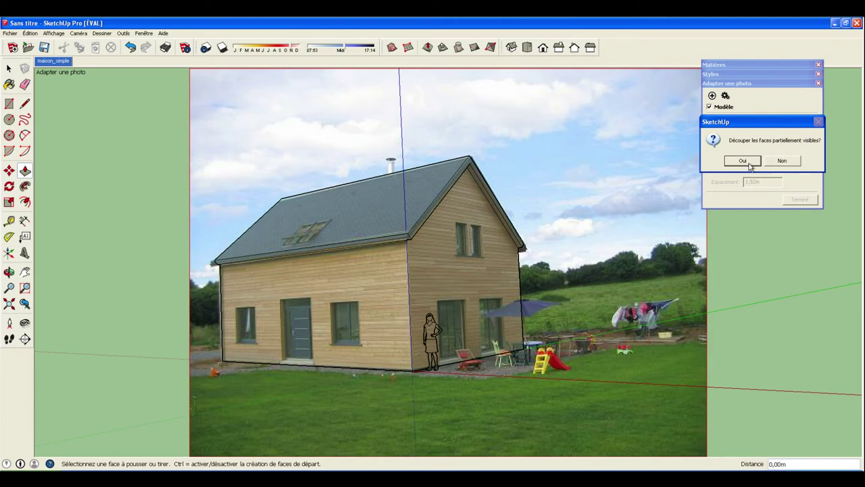
click(744, 161)
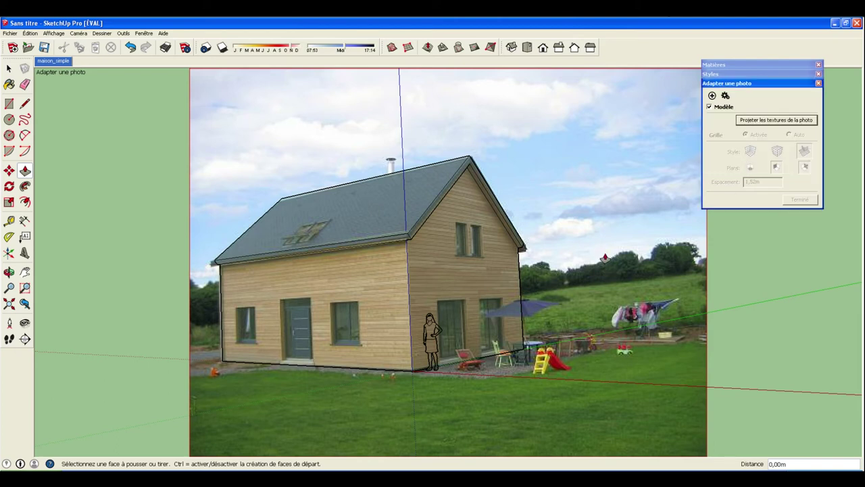
key(o)
mouse_move(605, 261)
mouse_down()
mouse_move(601, 305)
mouse_move(566, 357)
mouse_move(531, 383)
mouse_move(478, 392)
mouse_move(400, 372)
mouse_up()
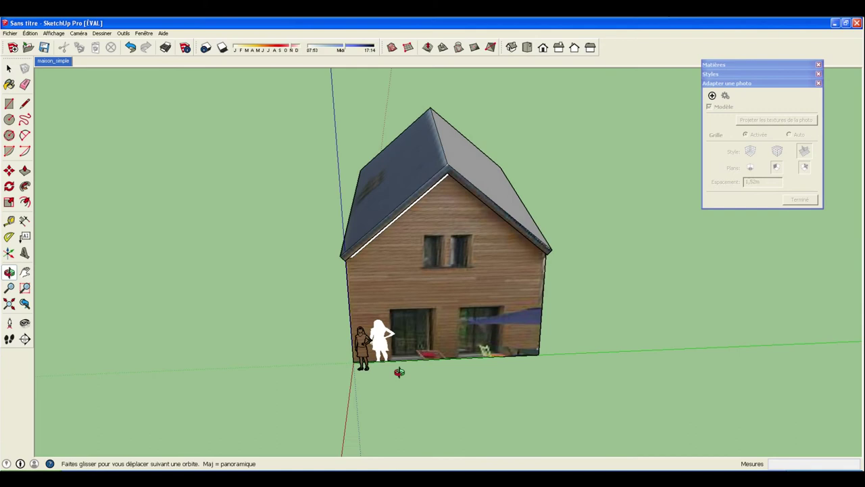
Step: Switch back to the maison_simple scene and open the Edition menu
key(p)
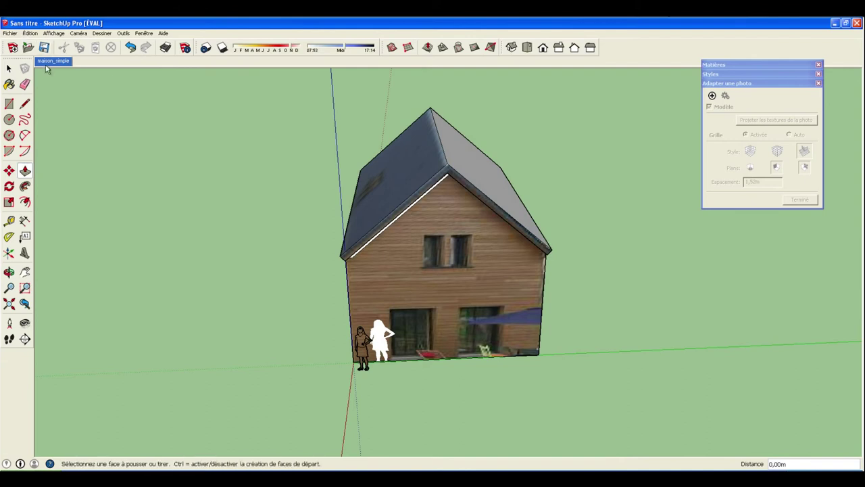
click(42, 62)
click(30, 33)
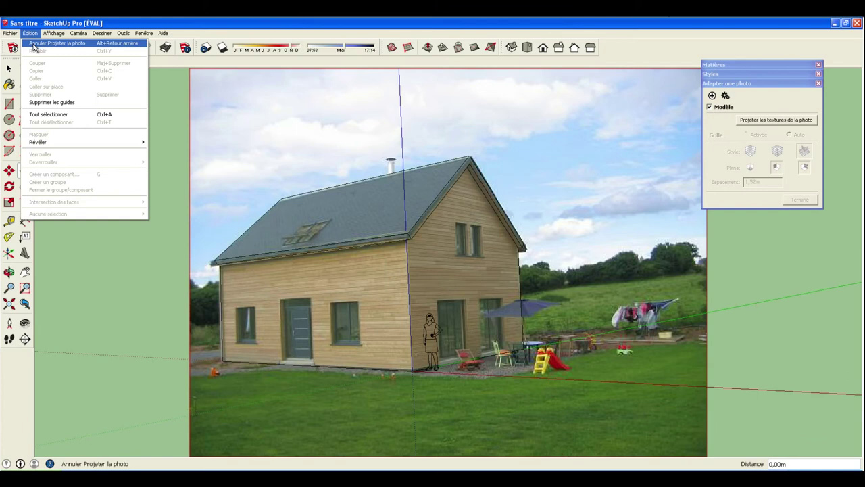
Step: Undo Projeter la photo and re-project the photo textures, confirming the overwrite and trim prompts
click(33, 47)
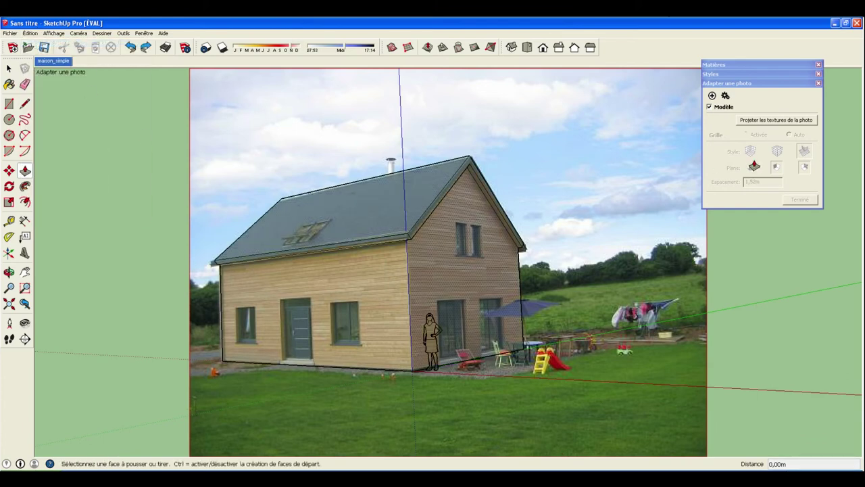
click(778, 121)
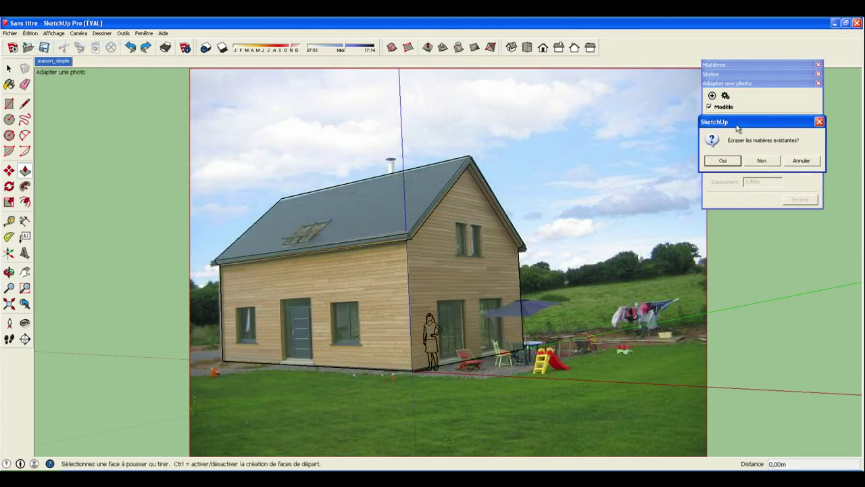
click(736, 162)
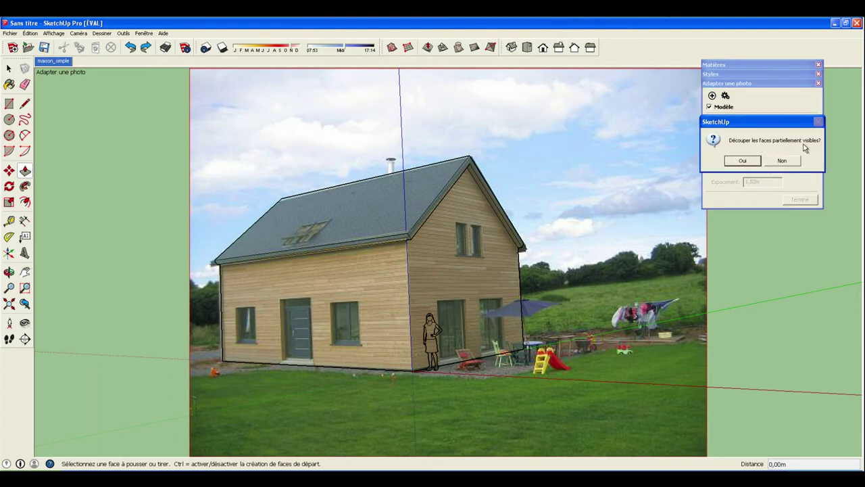
click(793, 162)
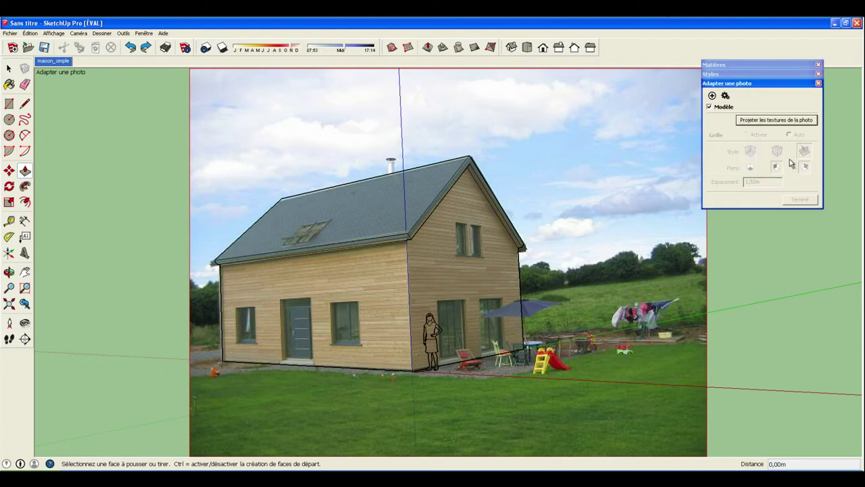
key(o)
mouse_move(585, 311)
mouse_down()
mouse_move(561, 369)
mouse_move(444, 421)
mouse_move(187, 380)
mouse_move(446, 398)
mouse_move(581, 345)
mouse_move(594, 325)
mouse_up()
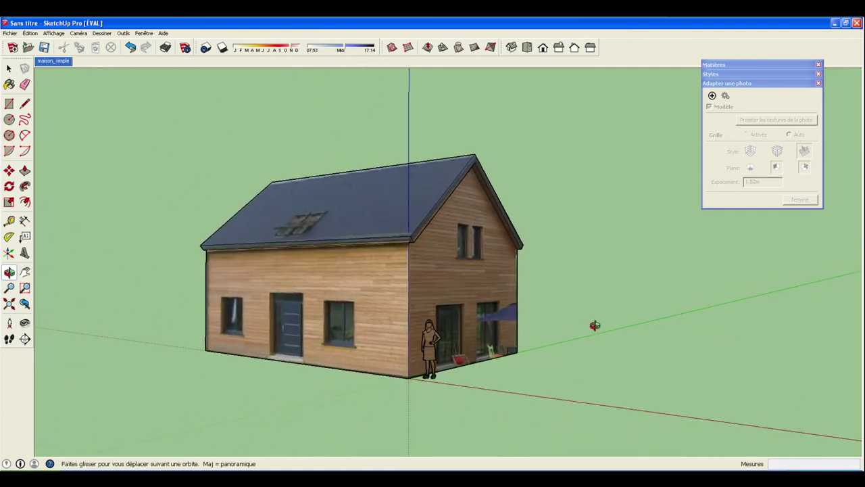
key(p)
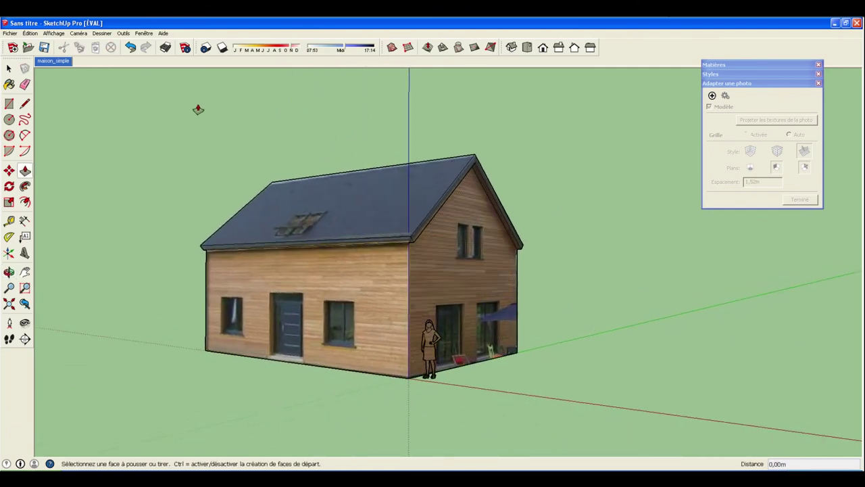
click(52, 61)
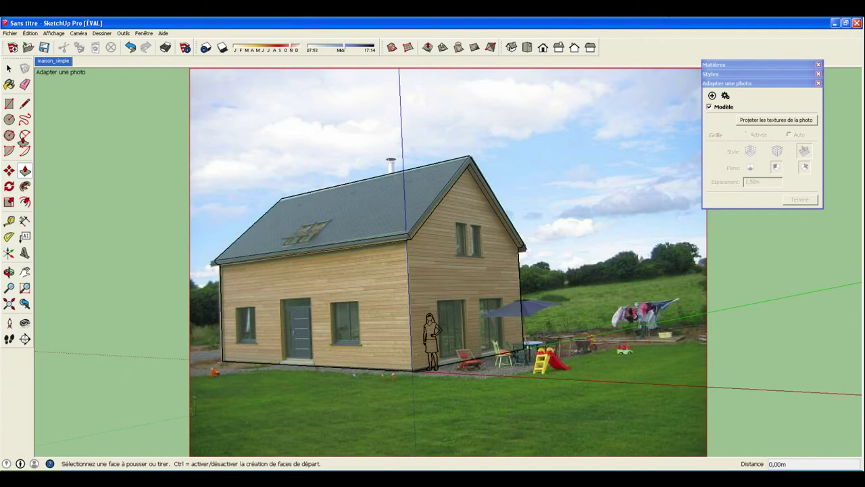
Step: Draw a 7,08m × 3,06m terrace rectangle and a 6,51m × 0,57m strip along the house front
click(10, 105)
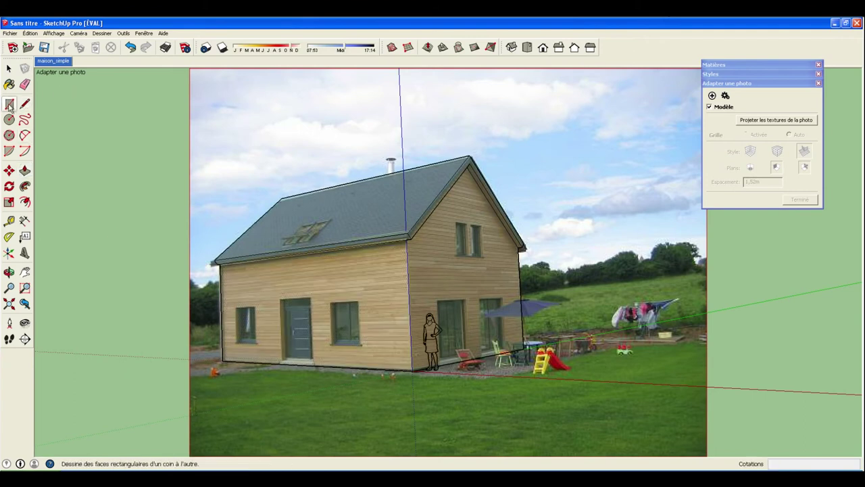
click(493, 373)
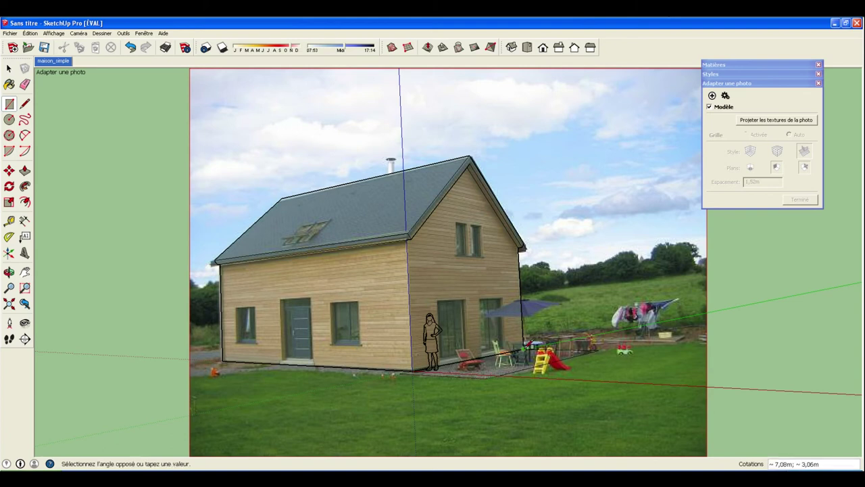
click(597, 349)
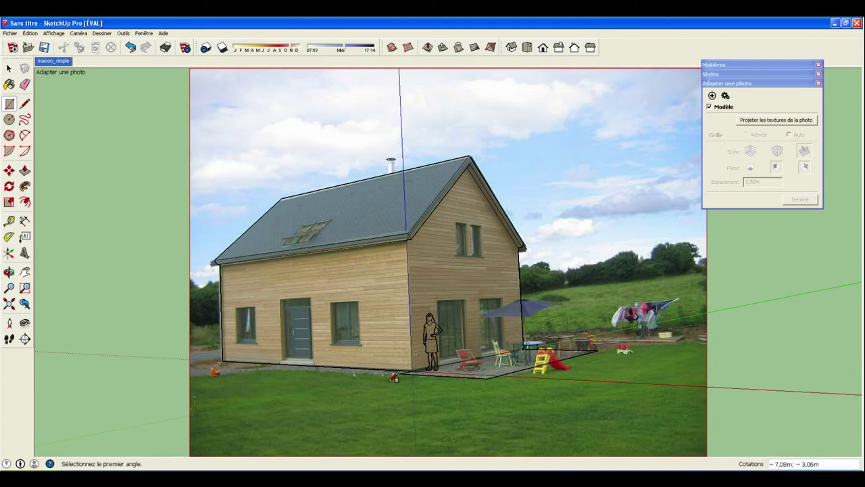
click(404, 372)
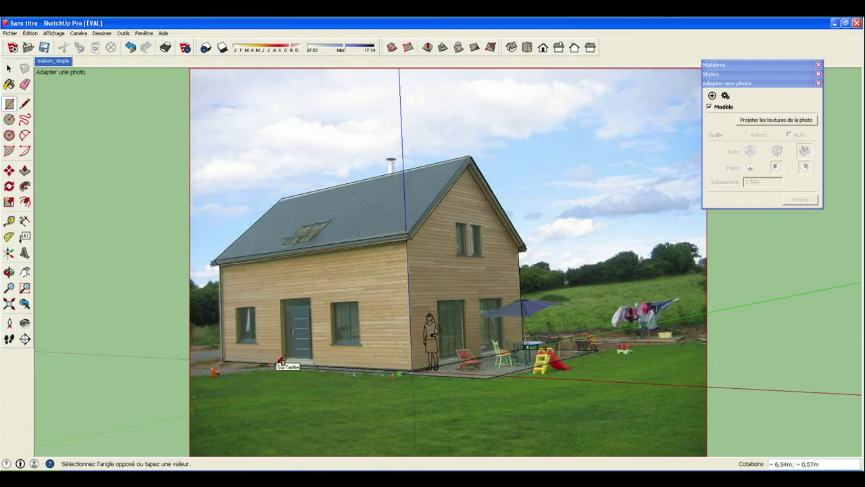
click(284, 360)
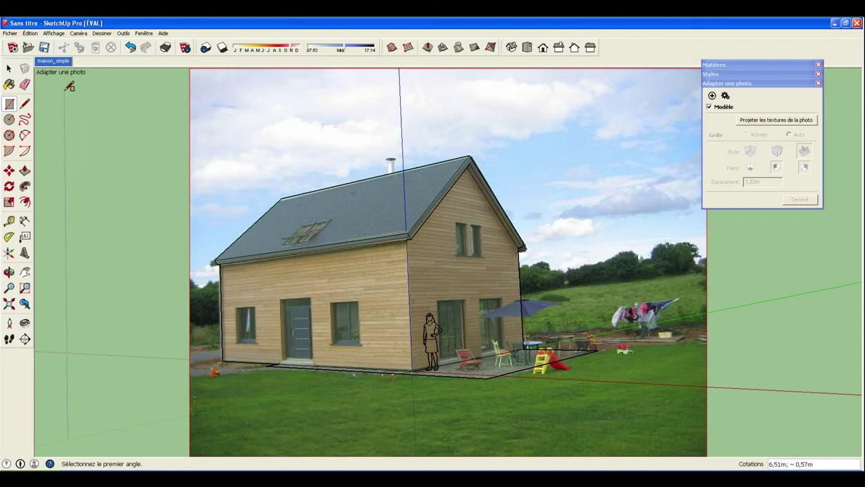
click(8, 70)
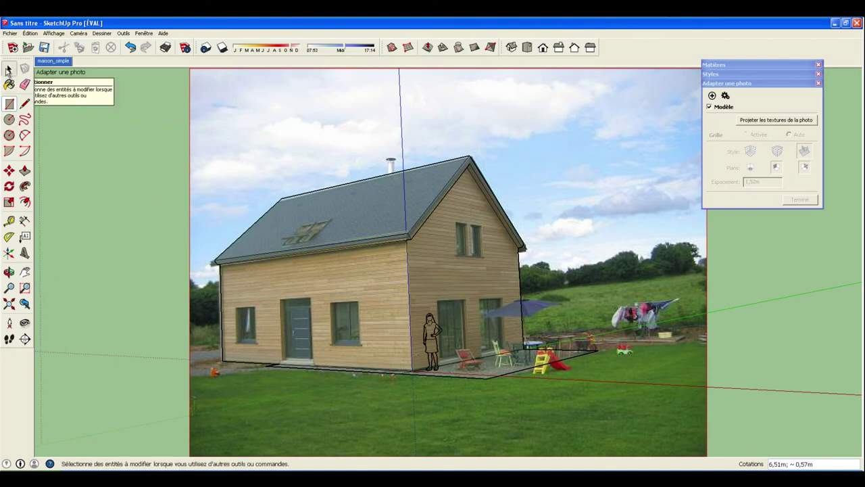
Step: Orbit to view the terrace, select its surface, and return to the maison_simple photo view
click(24, 86)
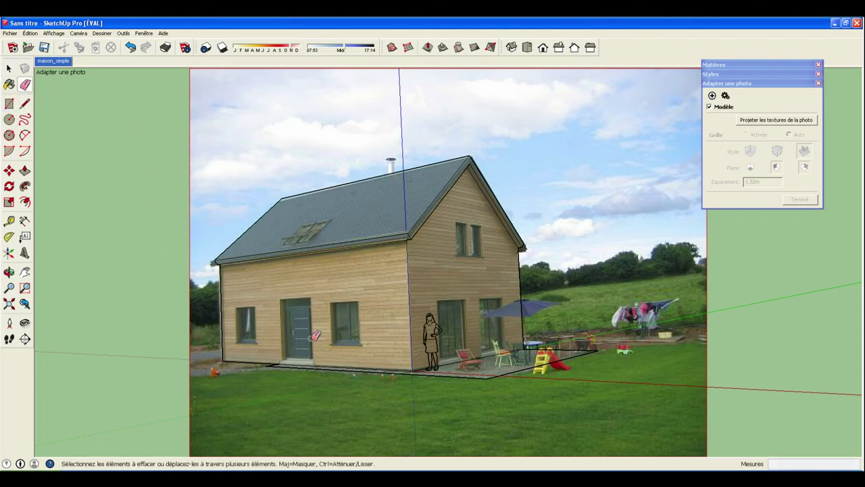
middle_drag(352, 377, 390, 423)
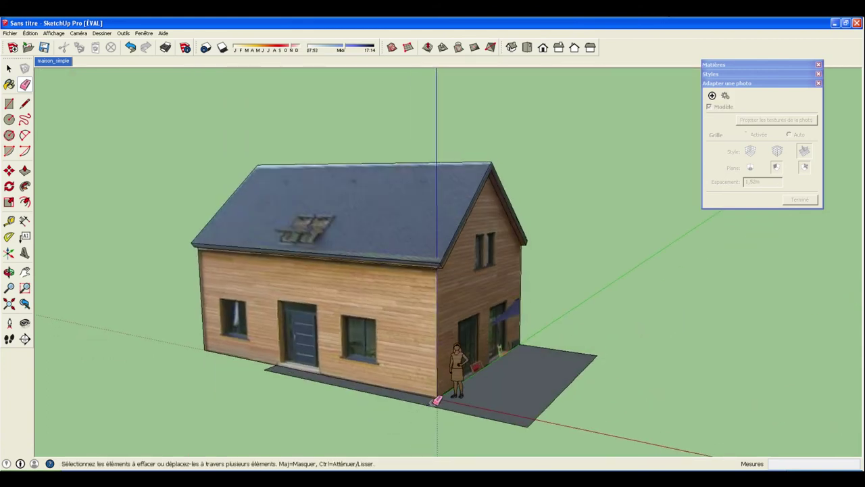
middle_drag(491, 452, 469, 419)
click(12, 69)
click(517, 379)
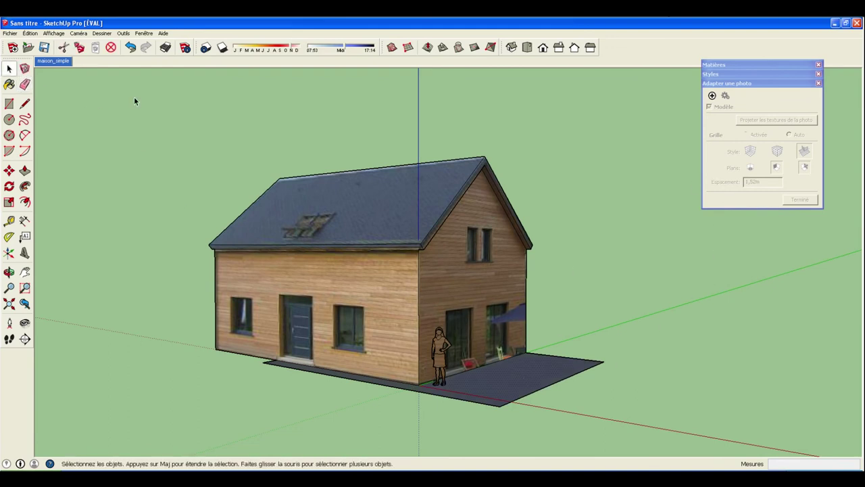
click(55, 61)
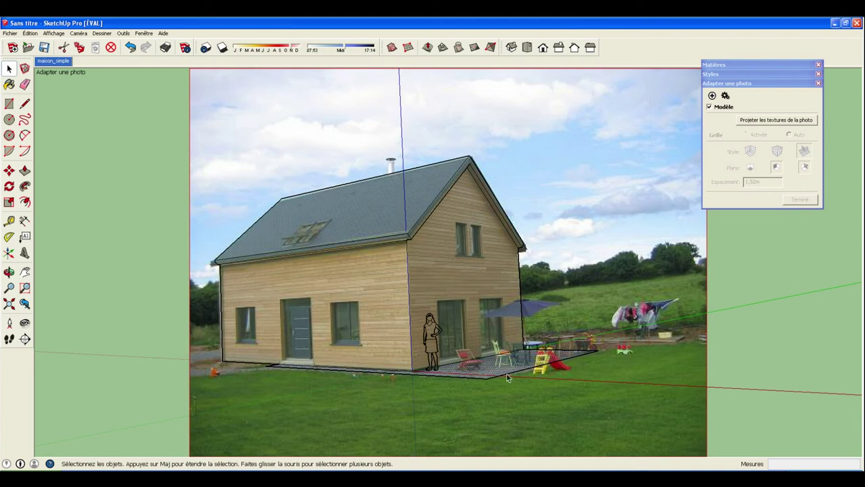
Step: Project the maison_simple photo textures onto the terrace, then orbit around the textured house
click(772, 122)
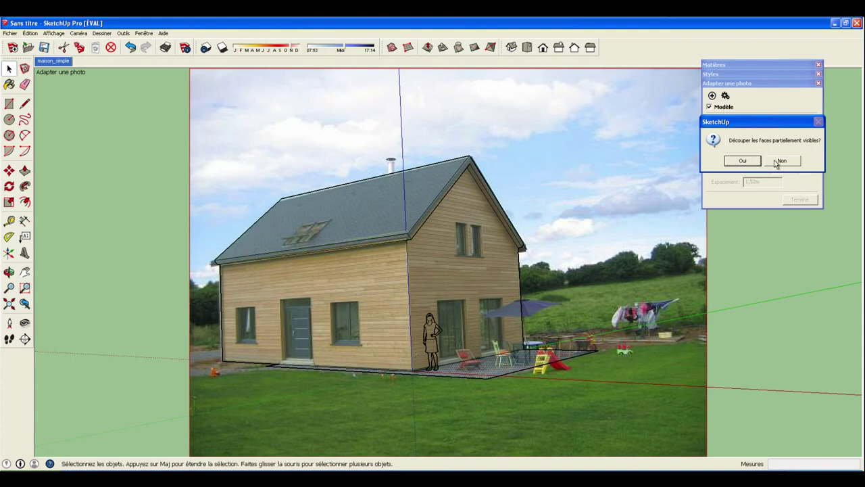
click(783, 161)
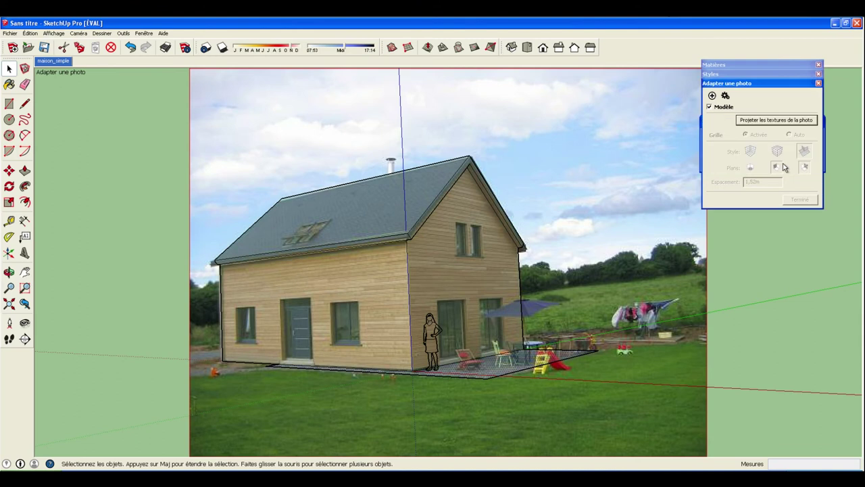
mouse_move(526, 399)
middle_down()
mouse_move(541, 422)
mouse_move(466, 467)
middle_up()
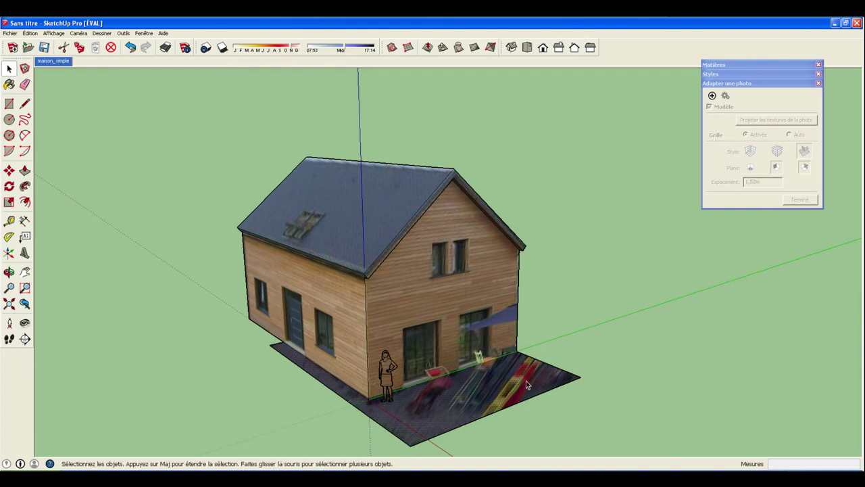
middle_drag(523, 419, 576, 406)
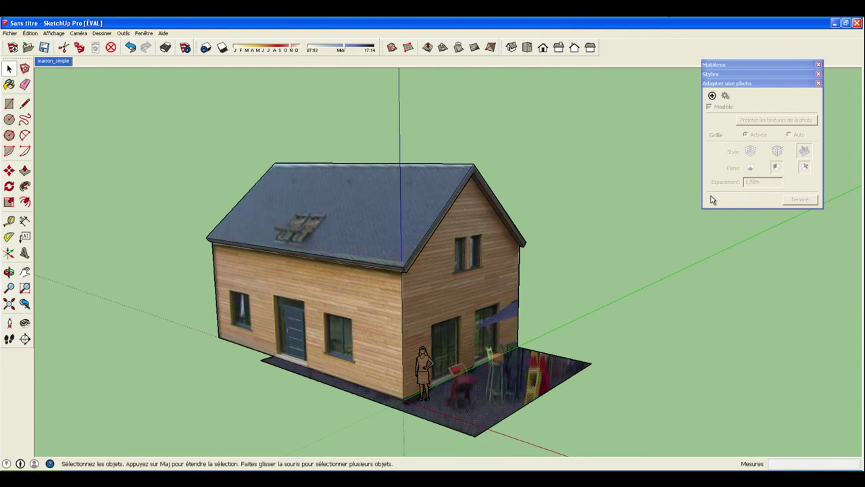
Step: Paint the terrace with the Couvre_sol material Sol_roche_écrasée_2pouces
click(784, 84)
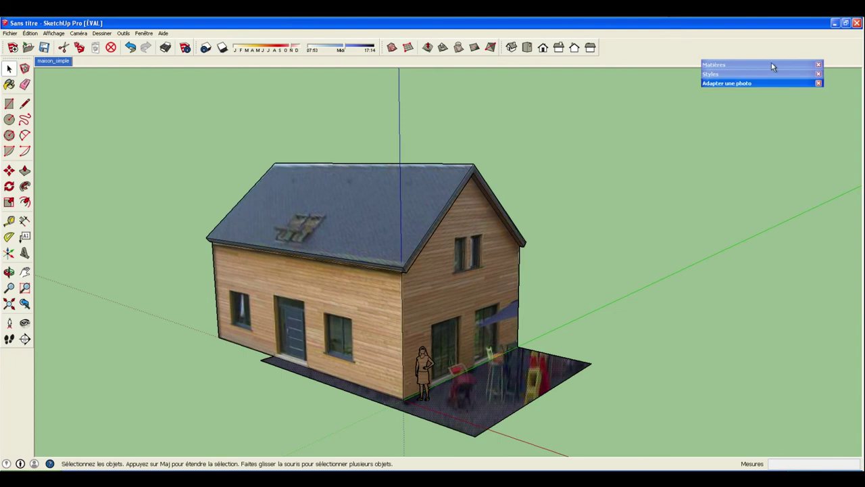
click(772, 63)
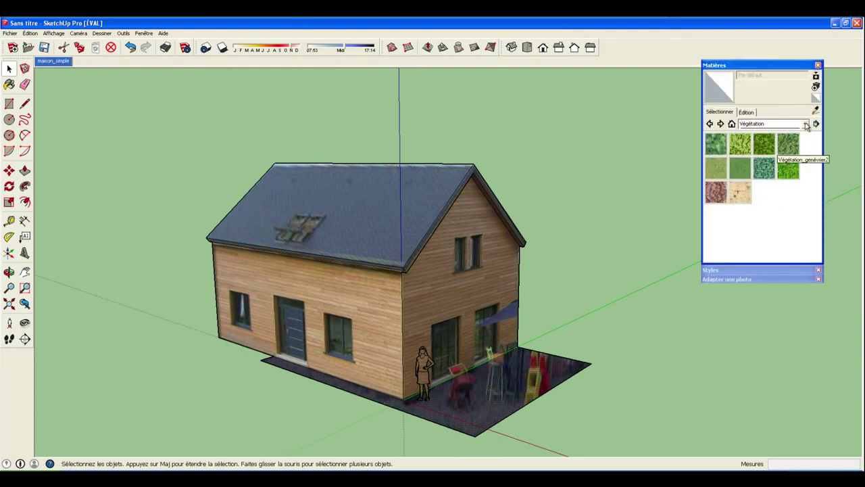
click(806, 126)
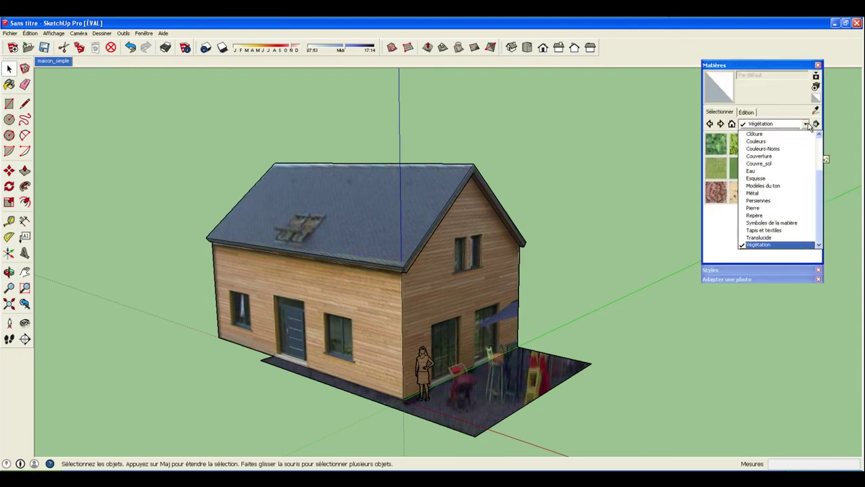
click(779, 165)
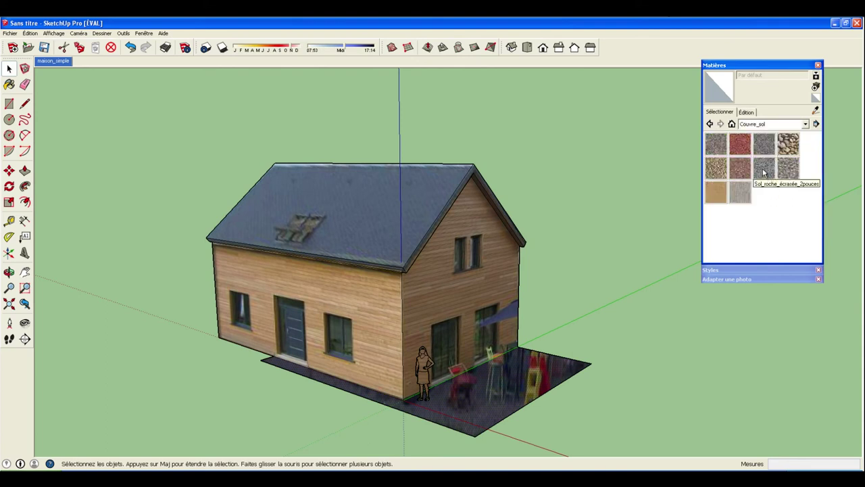
click(764, 173)
click(514, 371)
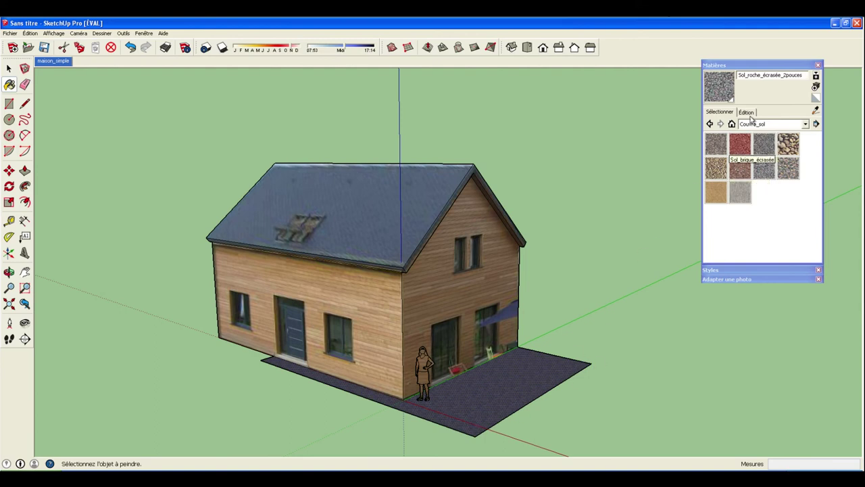
click(717, 270)
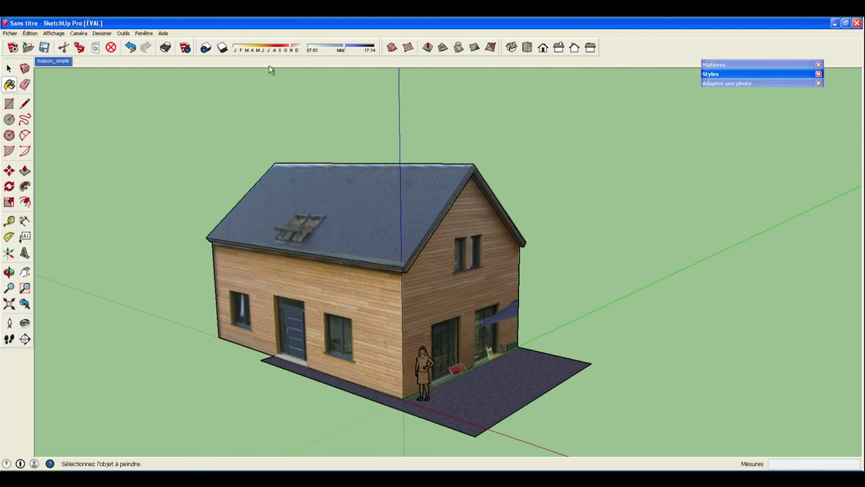
Step: Switch shadows on so the house casts a shadow across the ground
click(222, 48)
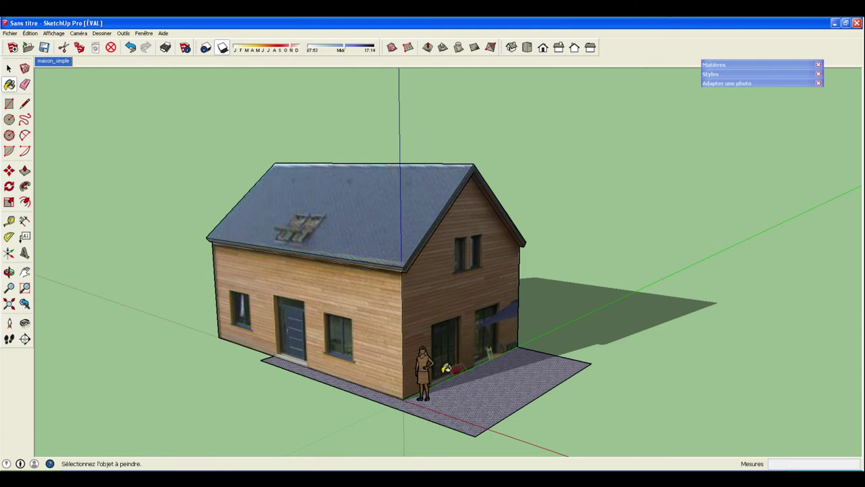
key(ctrl+z)
key(m)
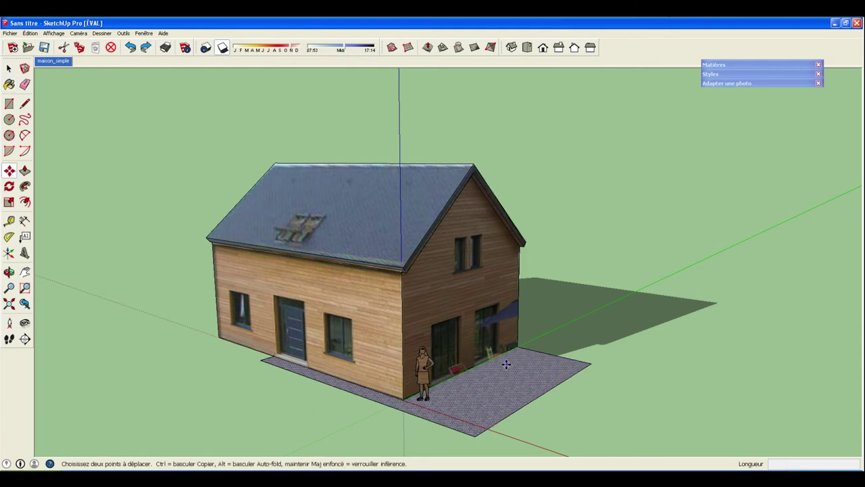
Step: Outline the window beside the door and push it 0,24 m into the wall
click(8, 105)
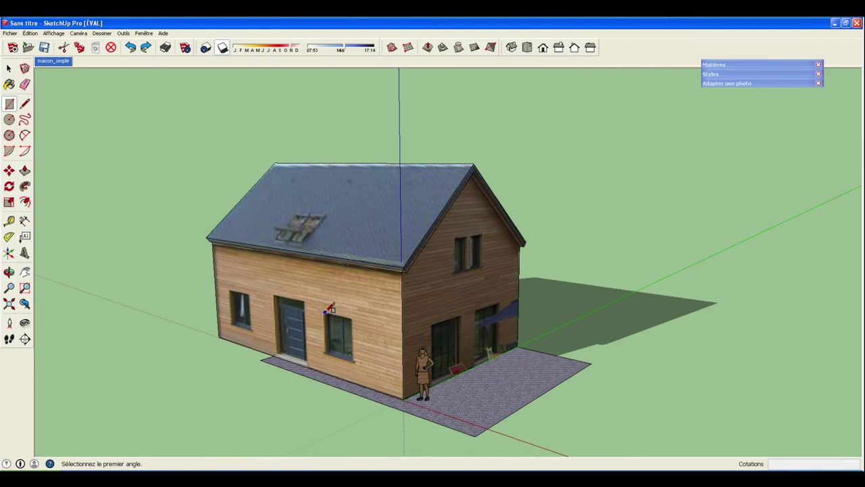
click(323, 313)
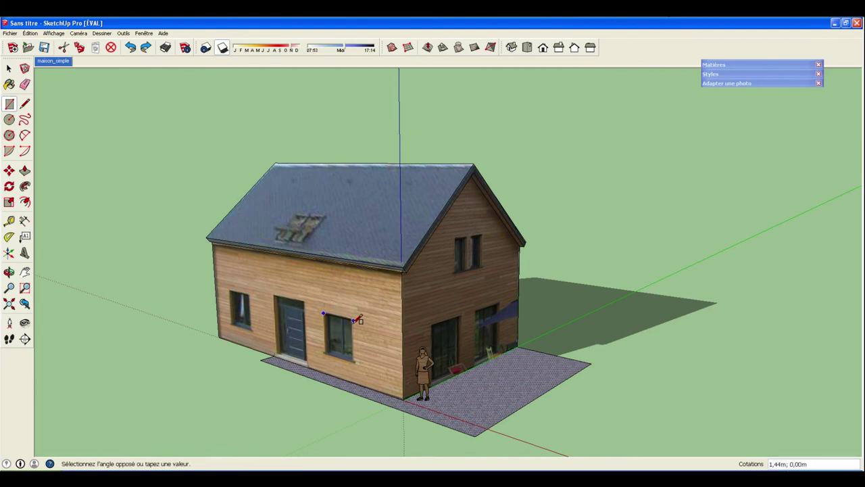
click(361, 357)
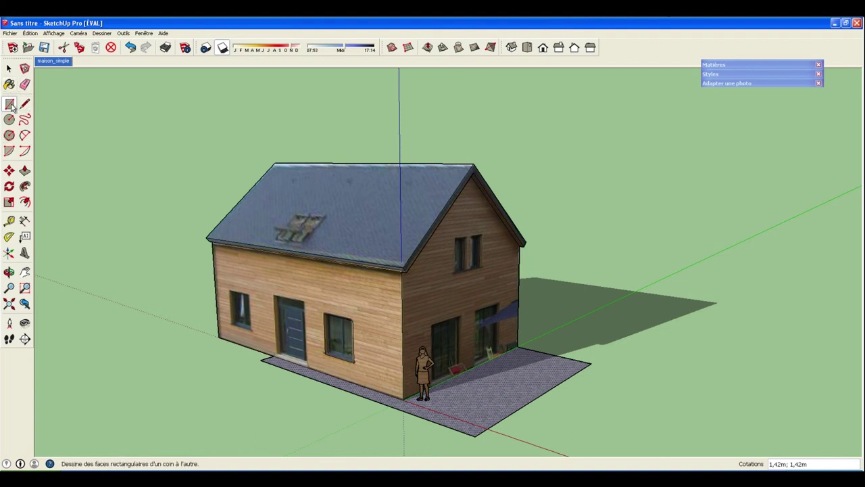
click(9, 68)
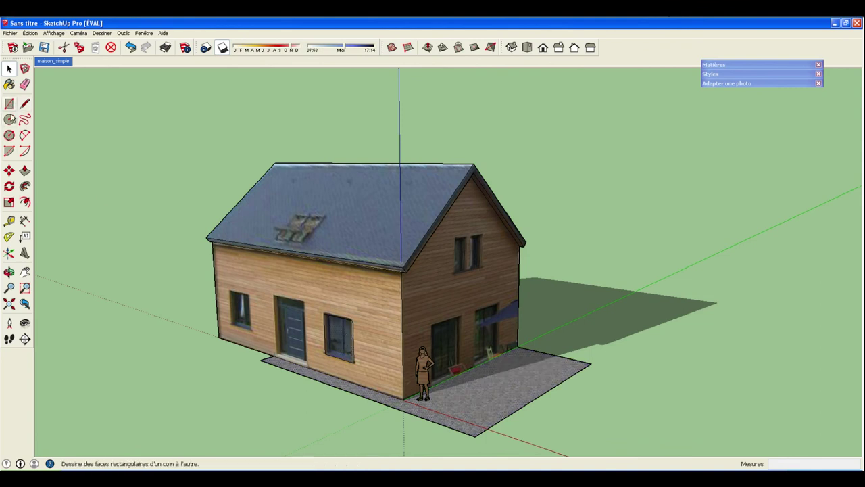
click(24, 170)
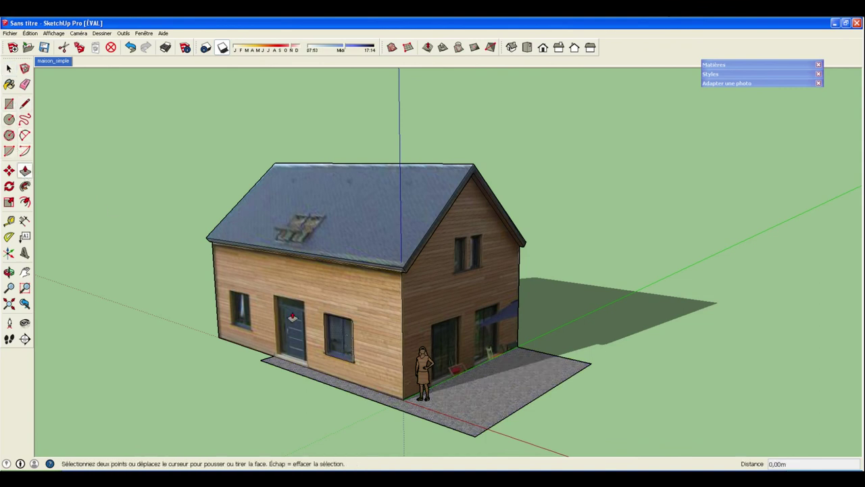
click(342, 331)
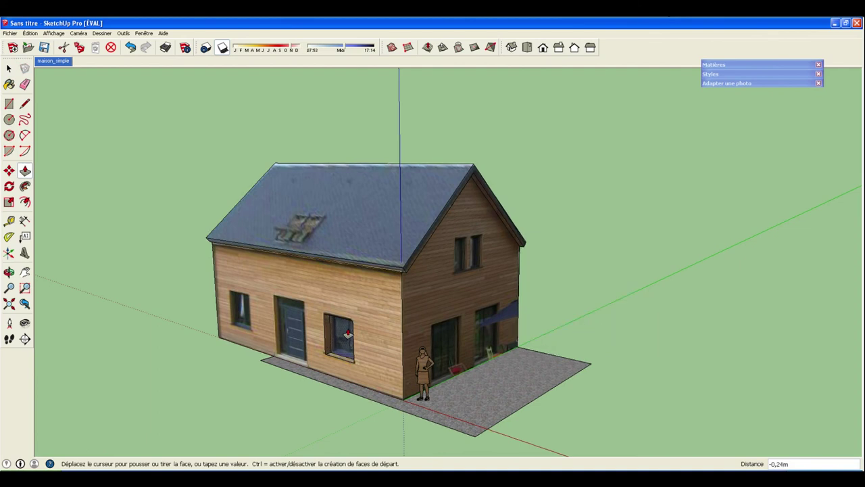
click(346, 333)
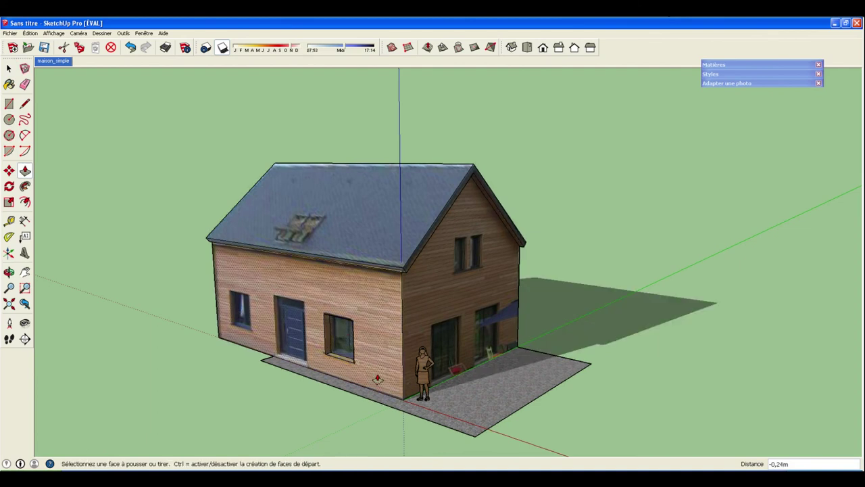
key(Escape)
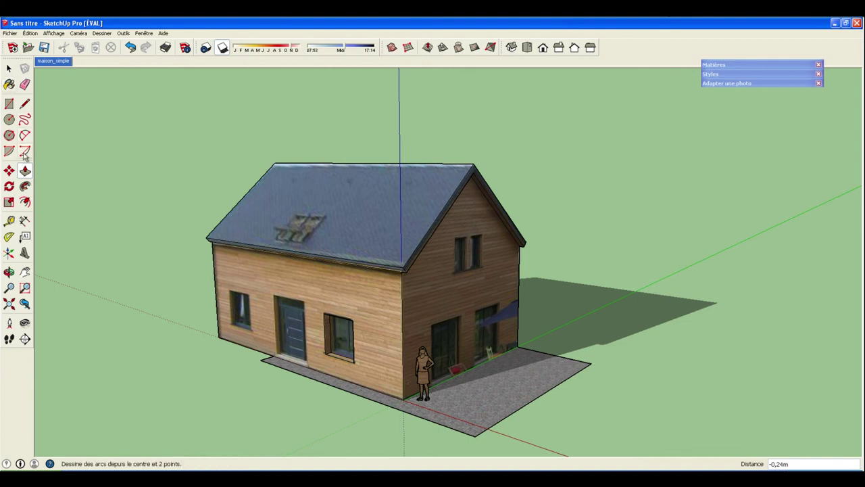
Step: Draw a 1,34m × 1,34m rectangle over the leftmost front window
click(9, 104)
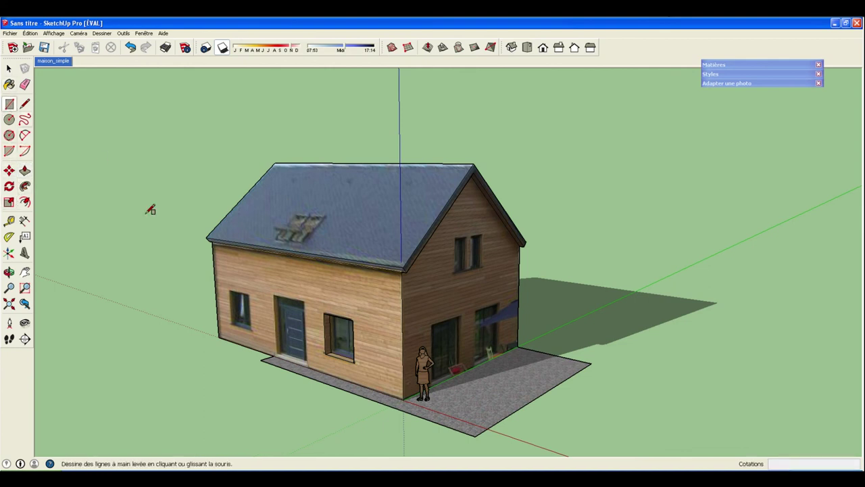
click(231, 292)
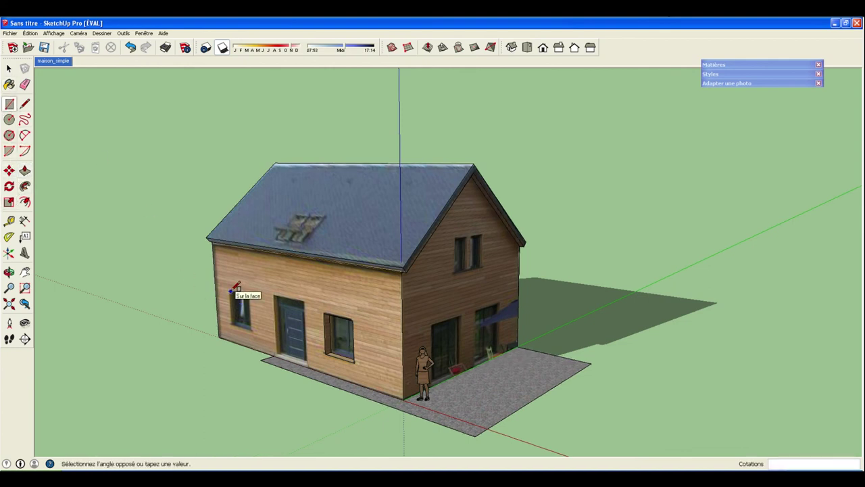
click(257, 328)
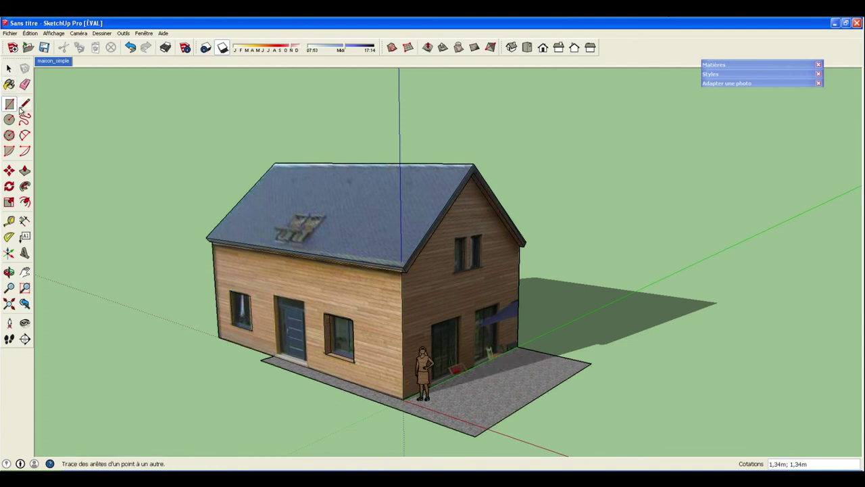
click(9, 68)
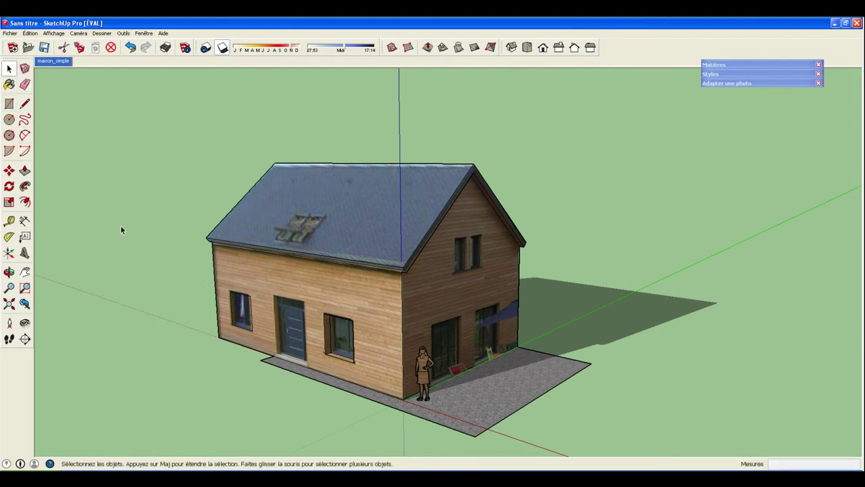
click(24, 170)
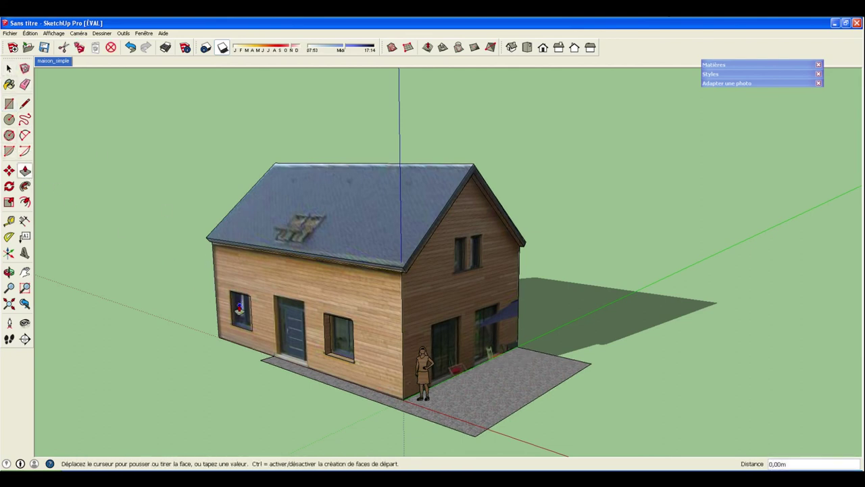